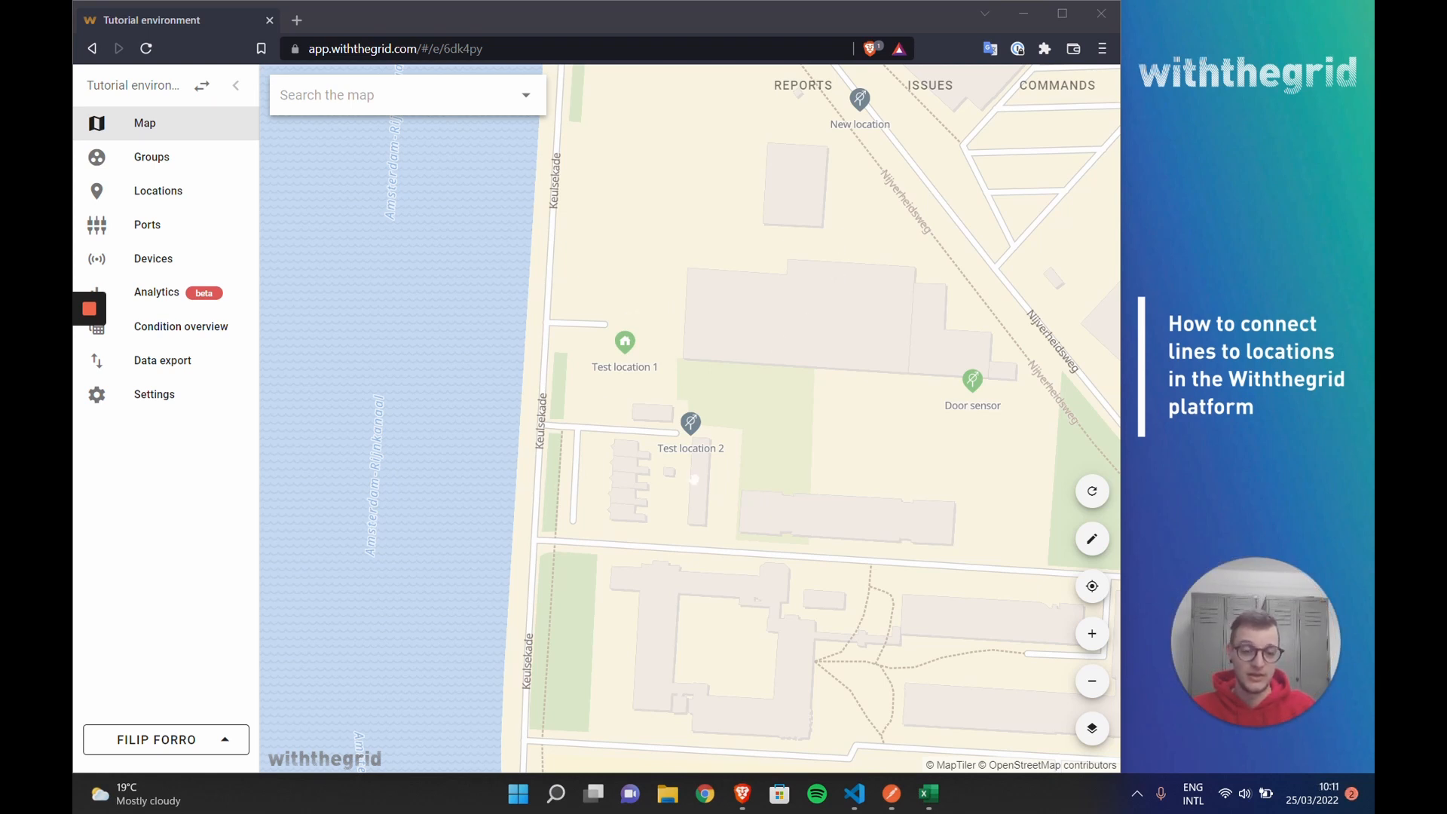
Step: Draw a new line down Keulsekade that turns into the side road and ends beside Test location 1
left_click(1090, 540)
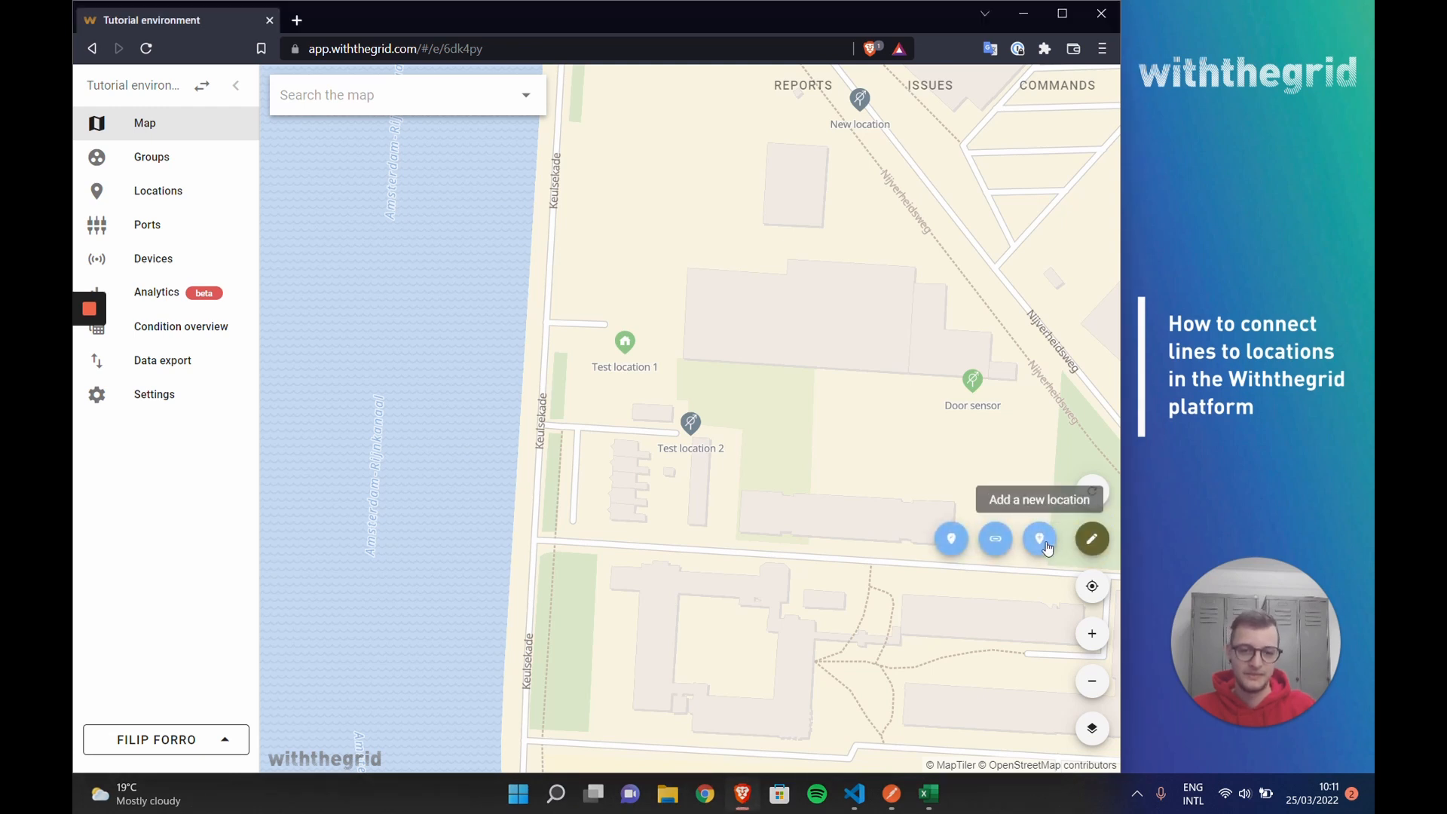
left_click(996, 538)
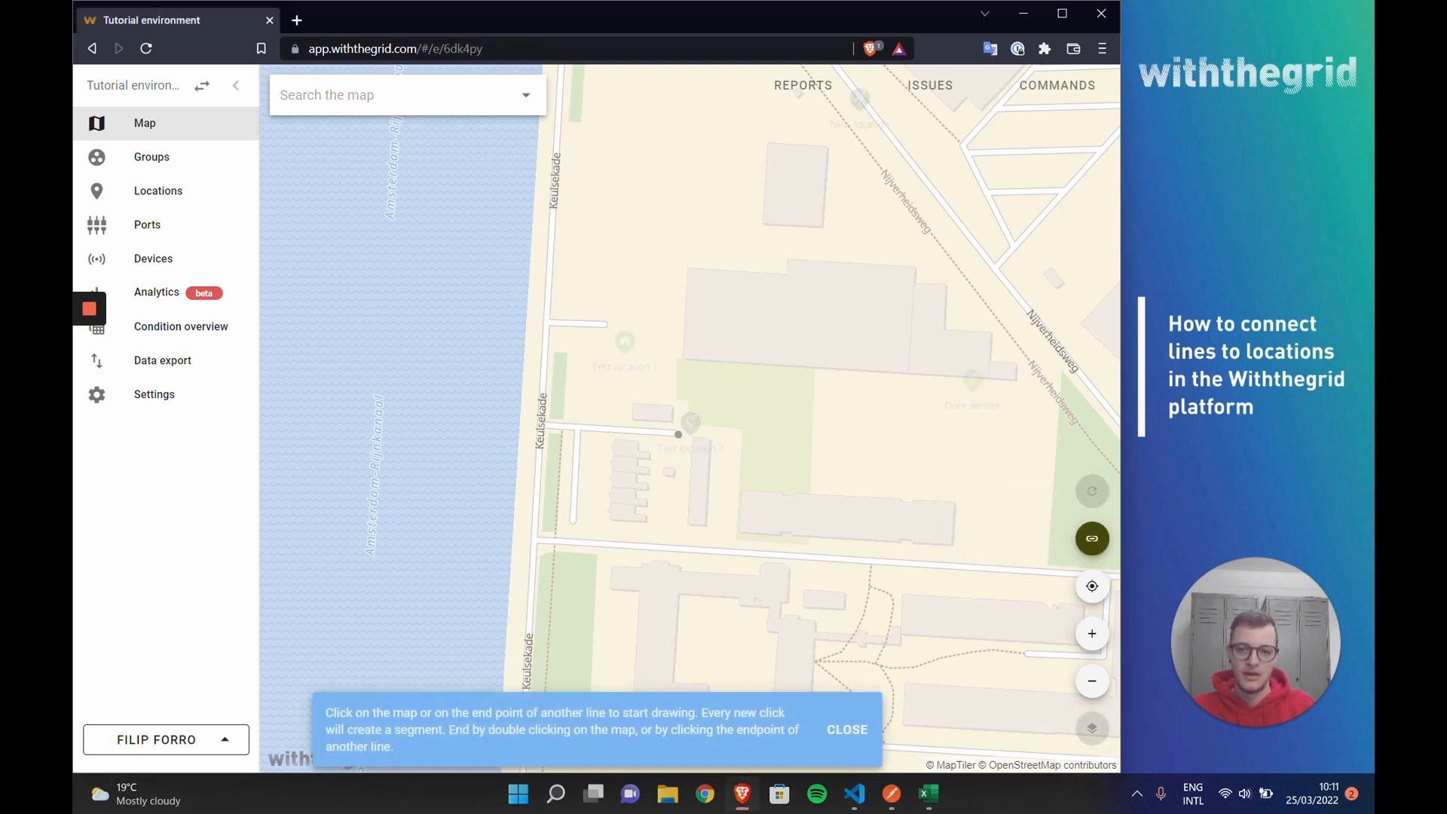
left_click(552, 223)
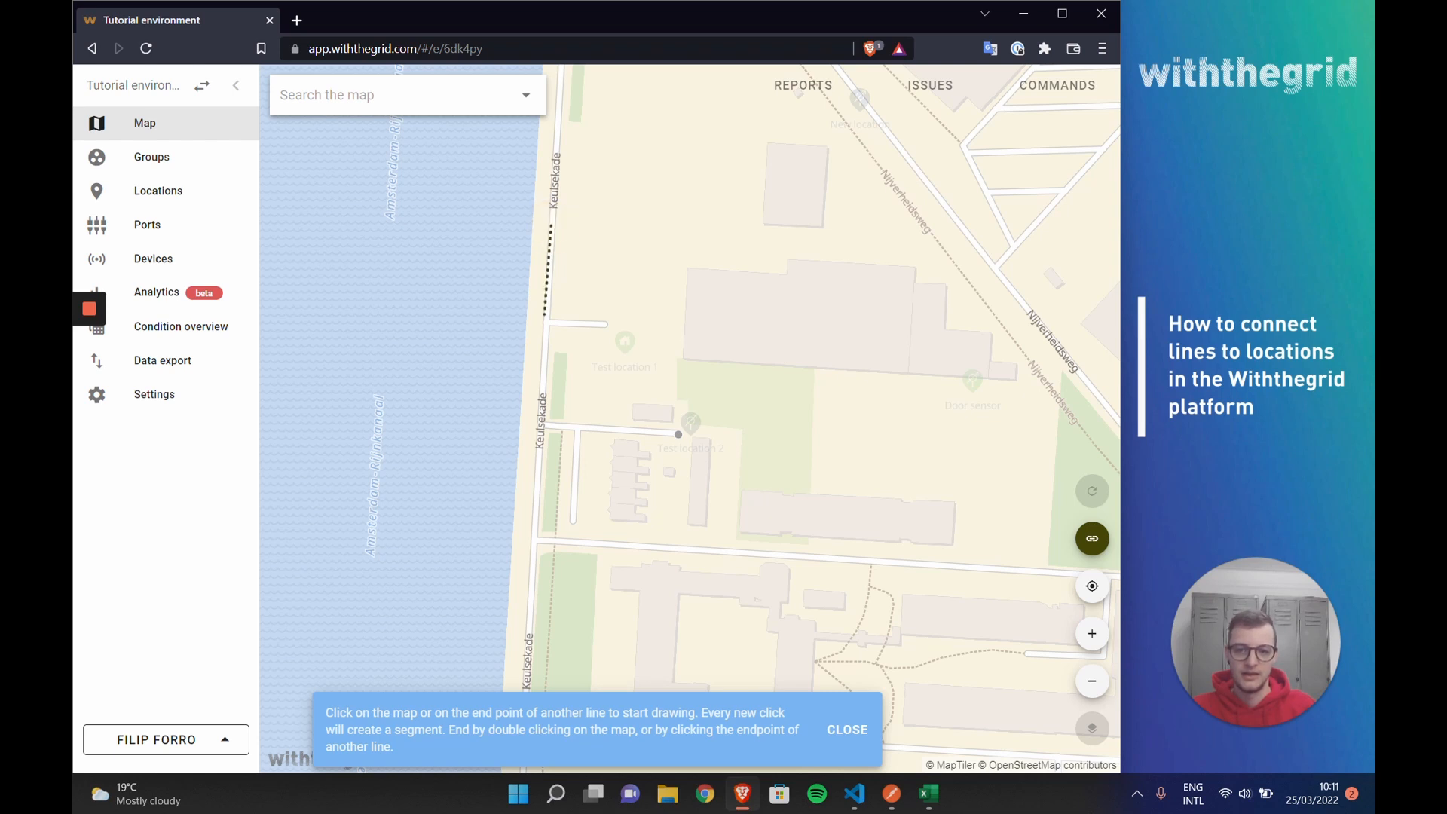
left_click(545, 323)
double_click(606, 324)
Step: Create the drawn line with the id "Test line 1" and return to the full map
left_click(555, 420)
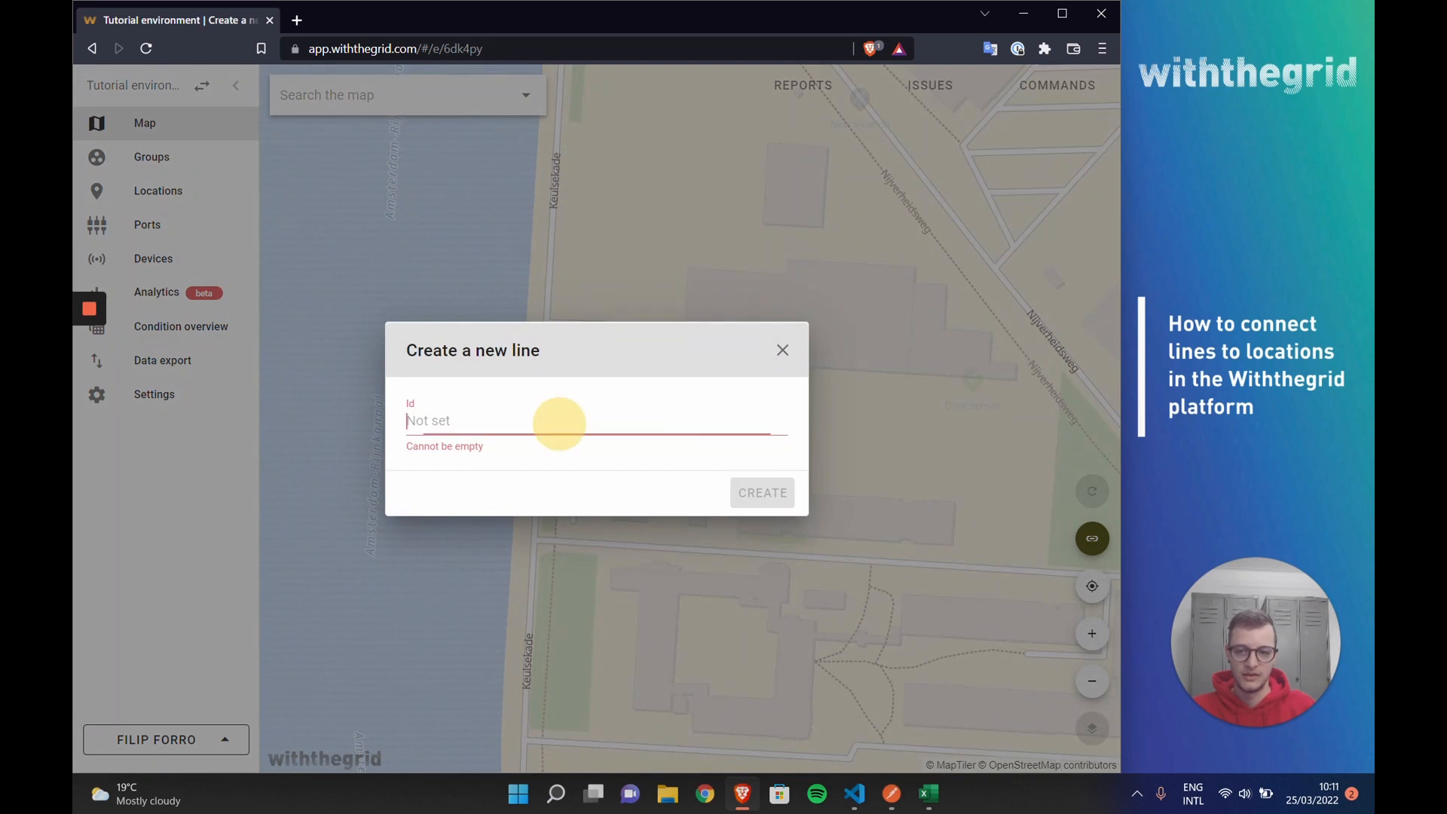
type("Test")
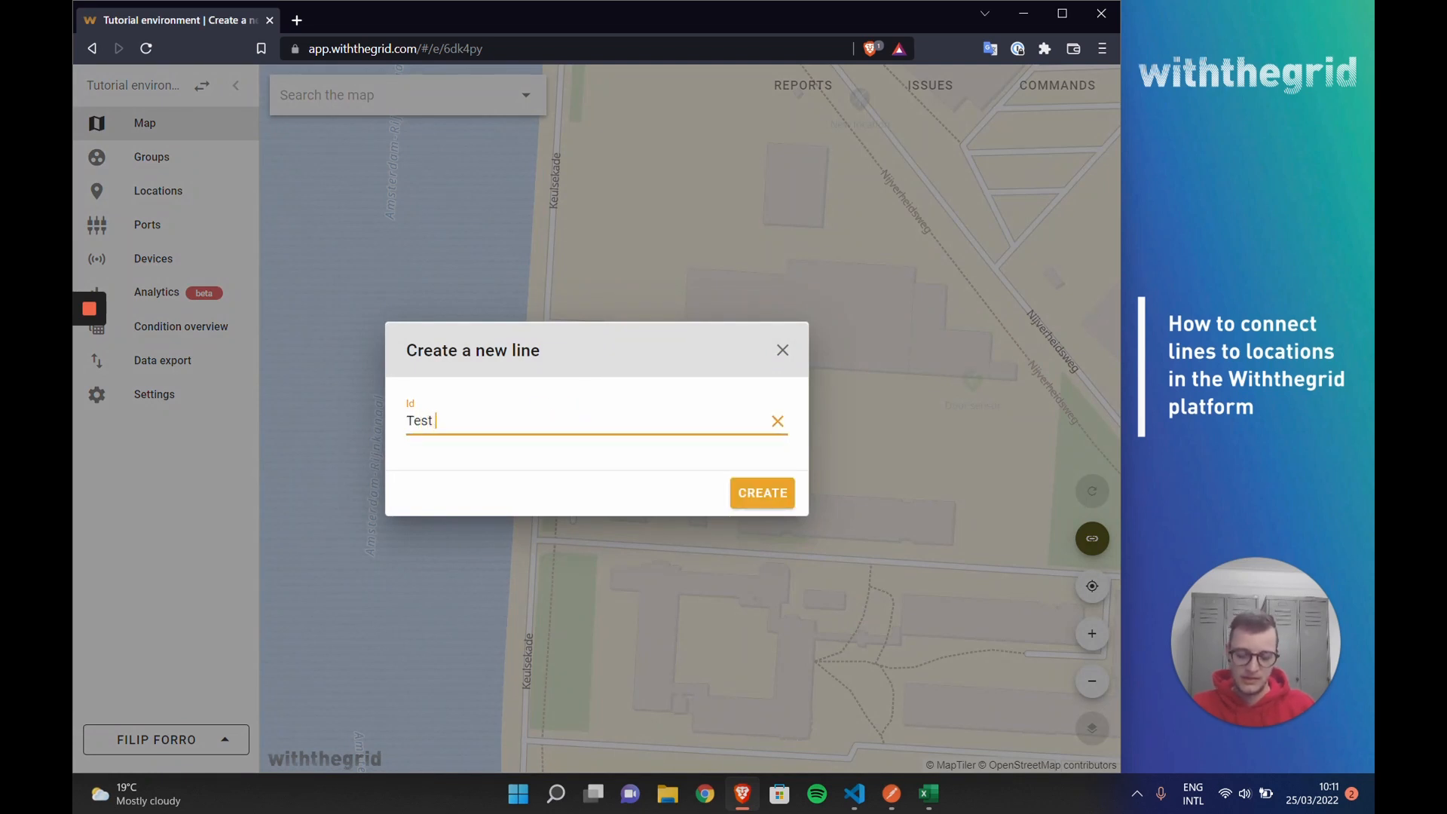
type(" line 1")
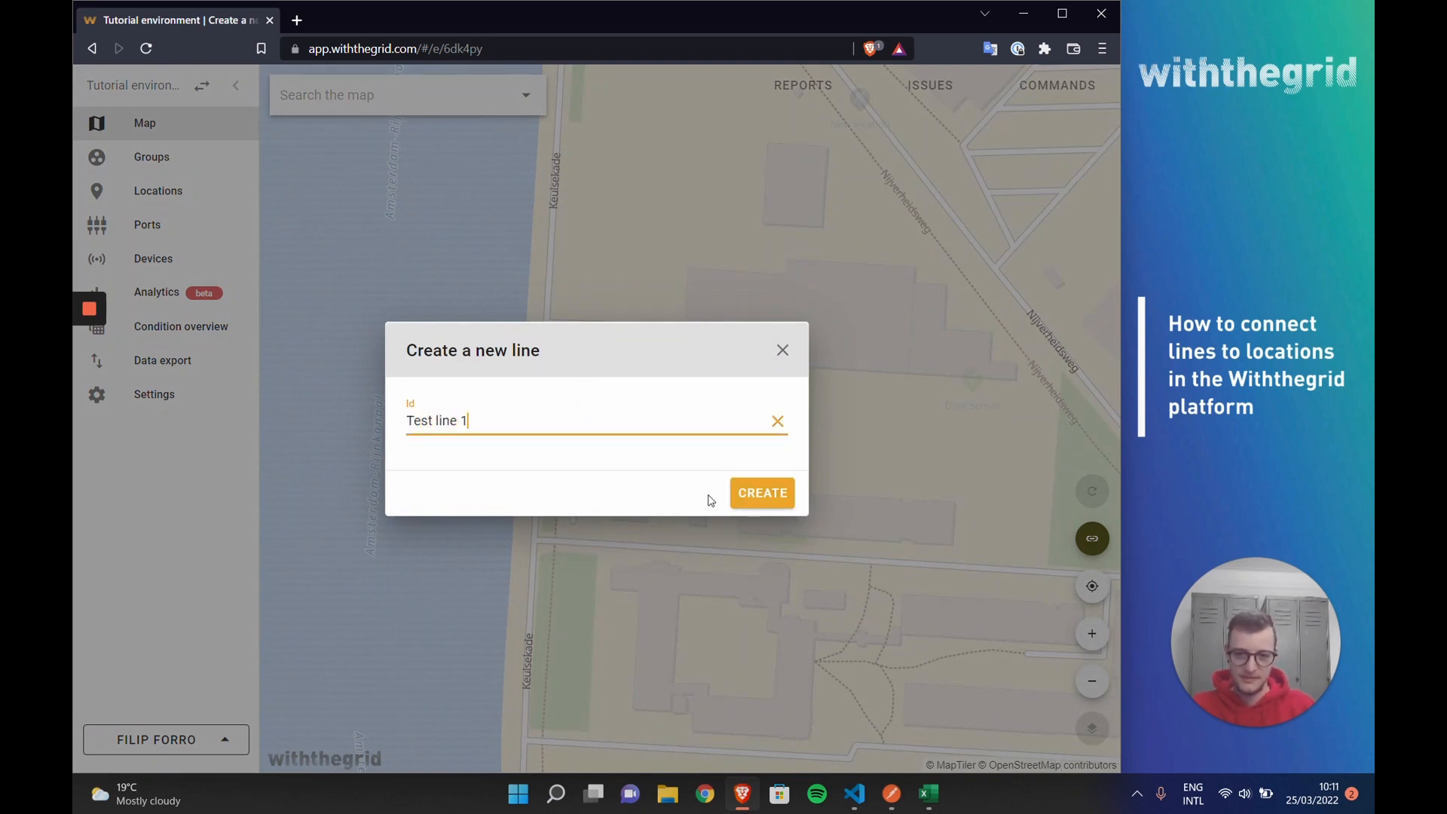
left_click(742, 491)
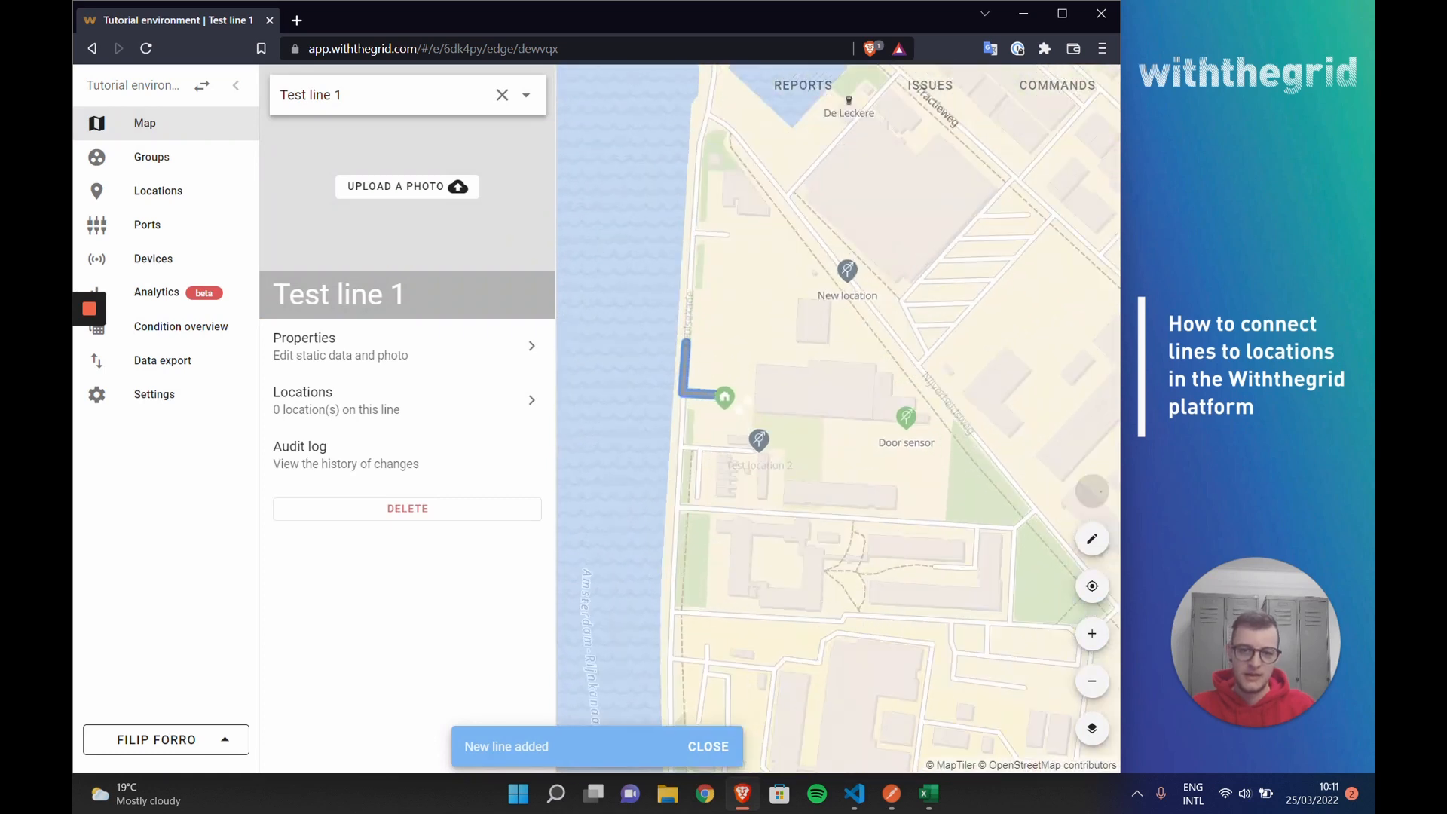
left_click(753, 365)
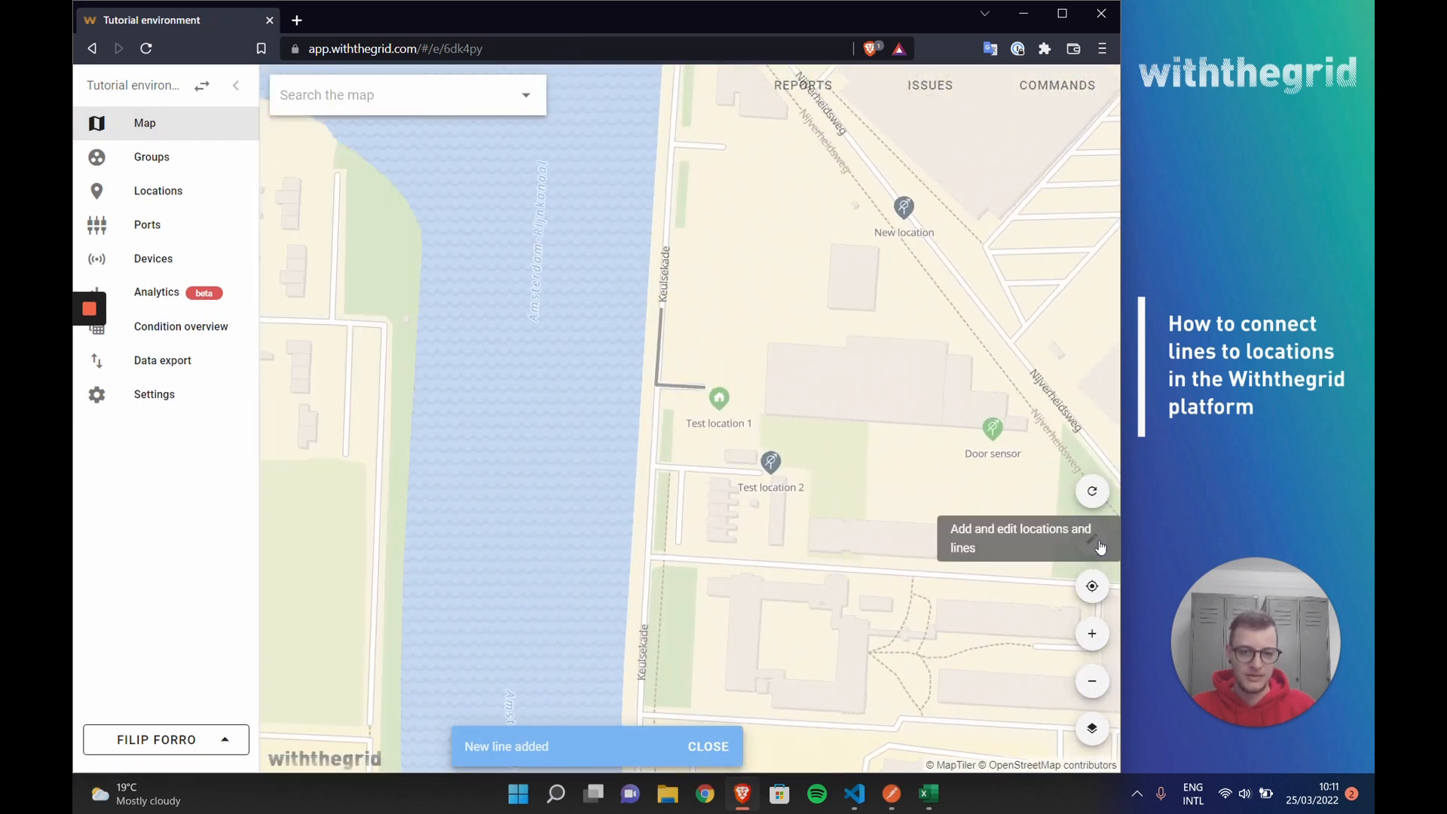
left_click(1099, 545)
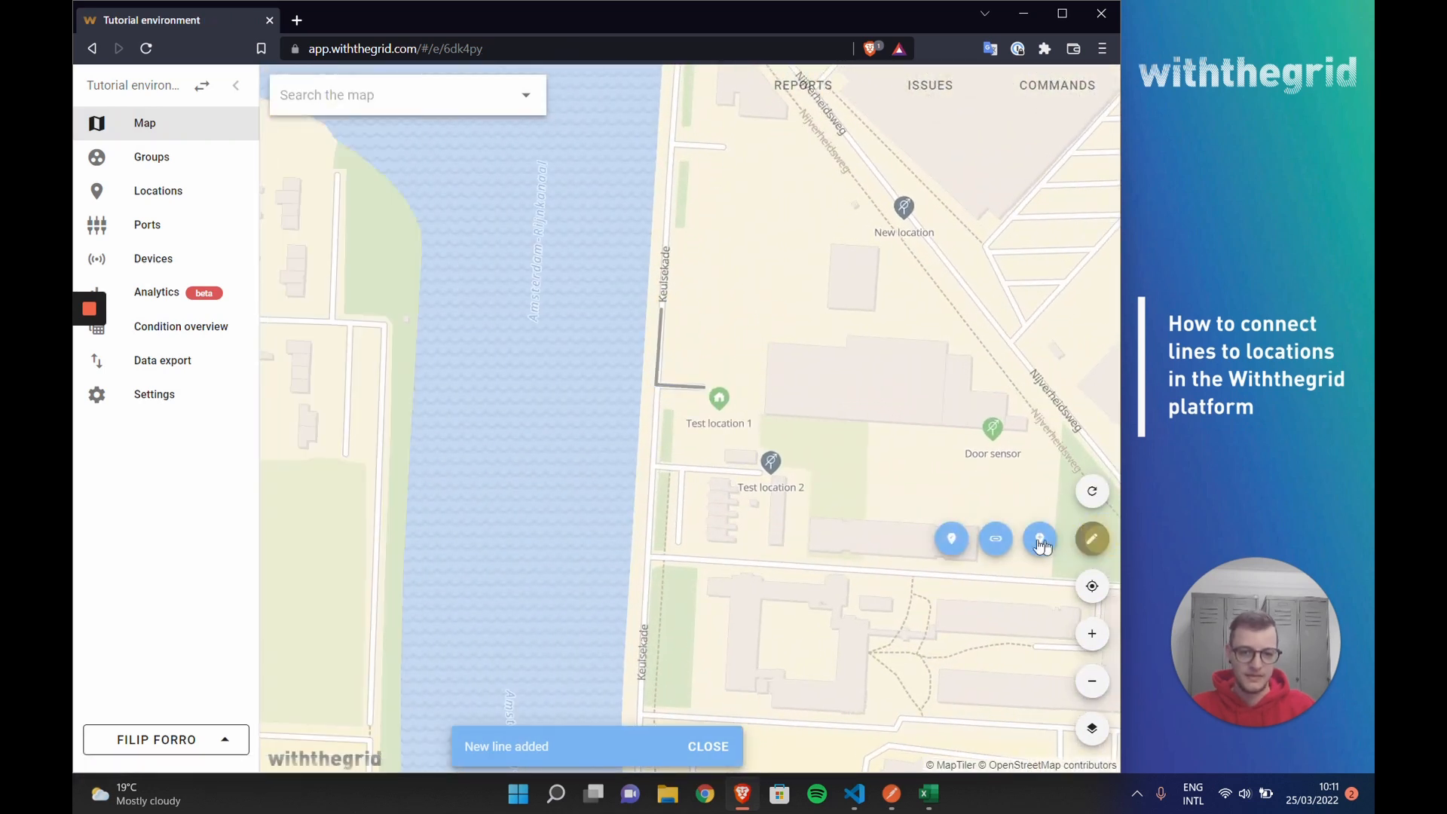
left_click(998, 539)
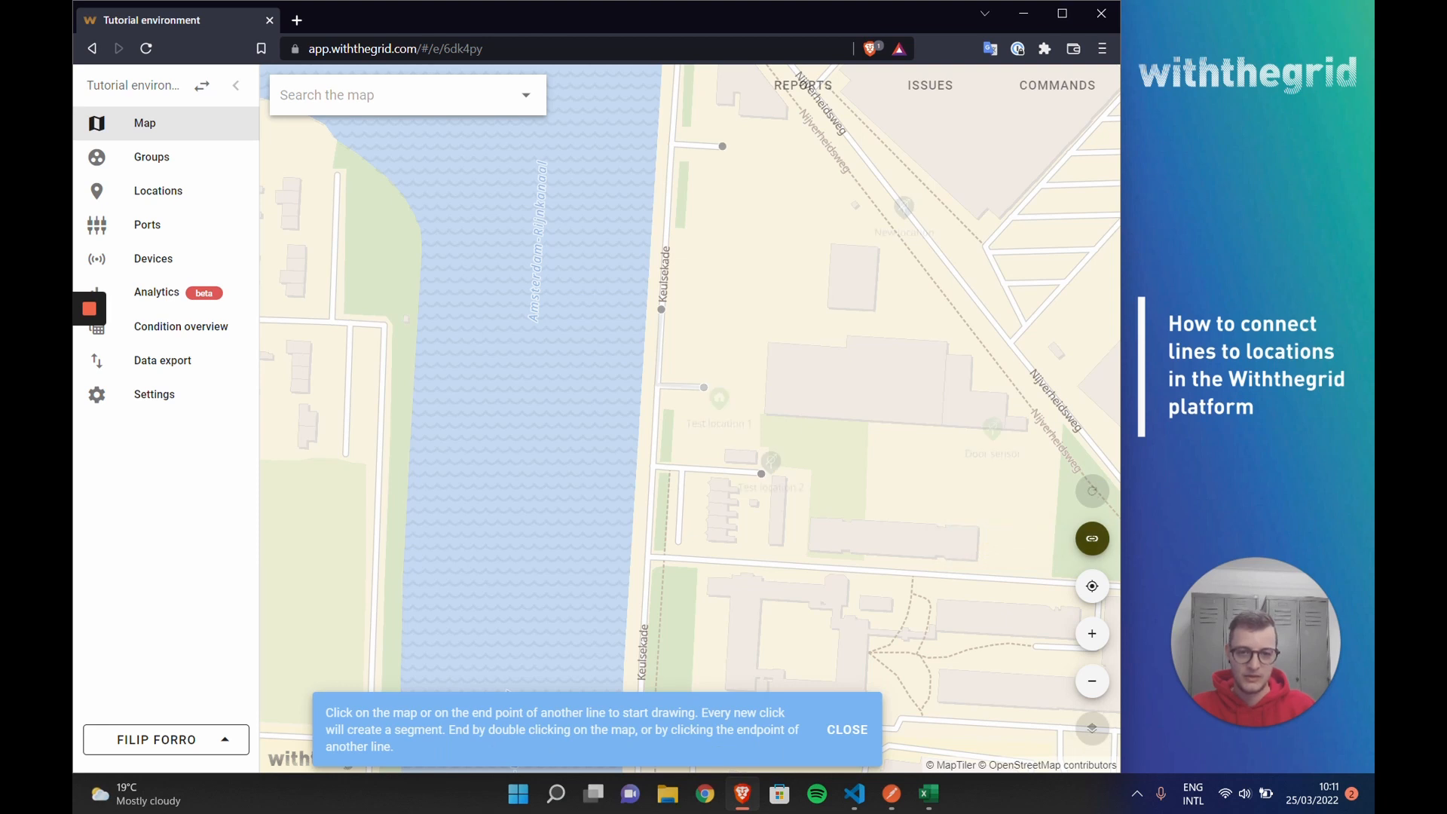
left_click(703, 386)
left_click(654, 386)
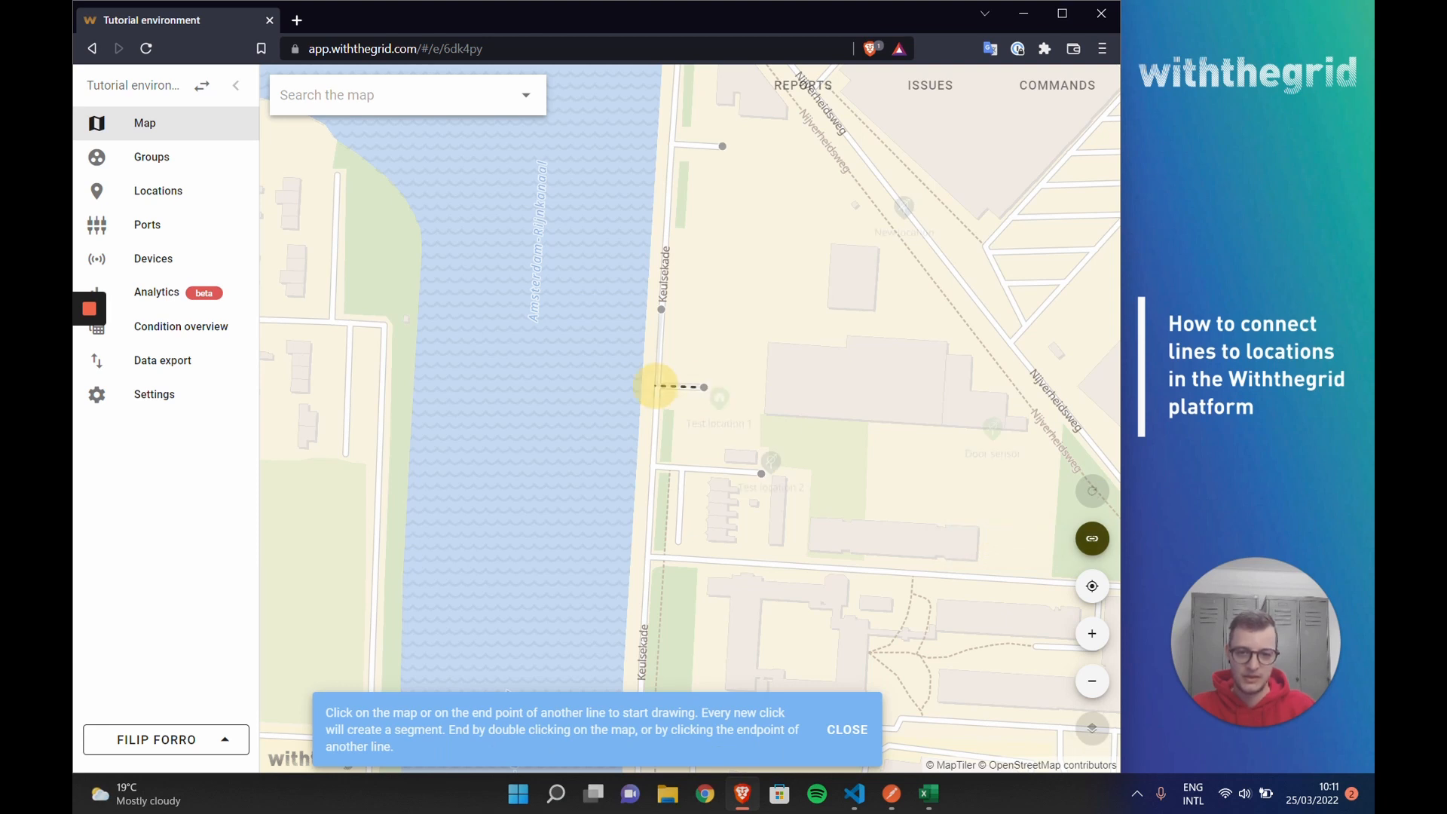
left_click(652, 465)
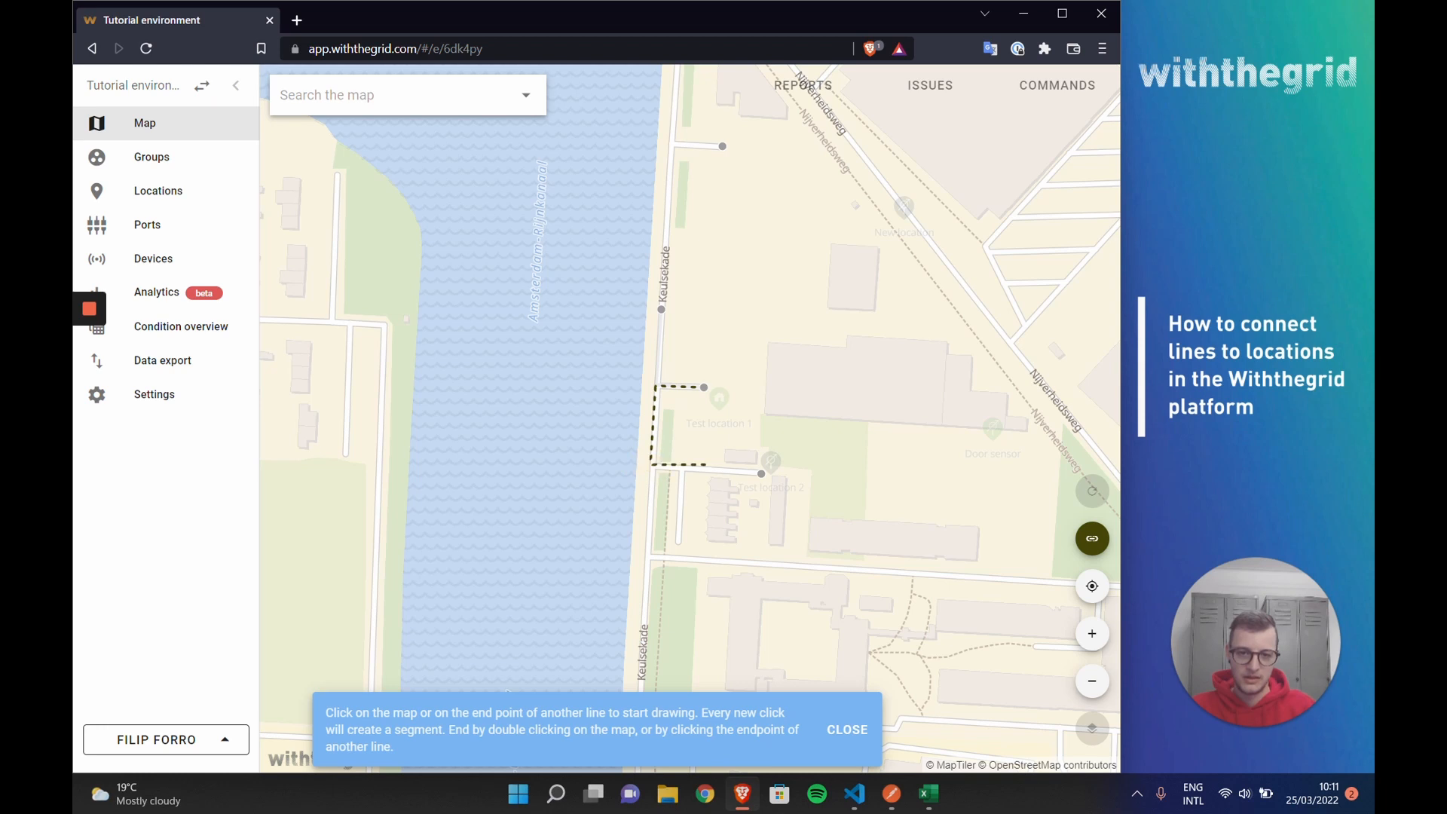
left_click(762, 473)
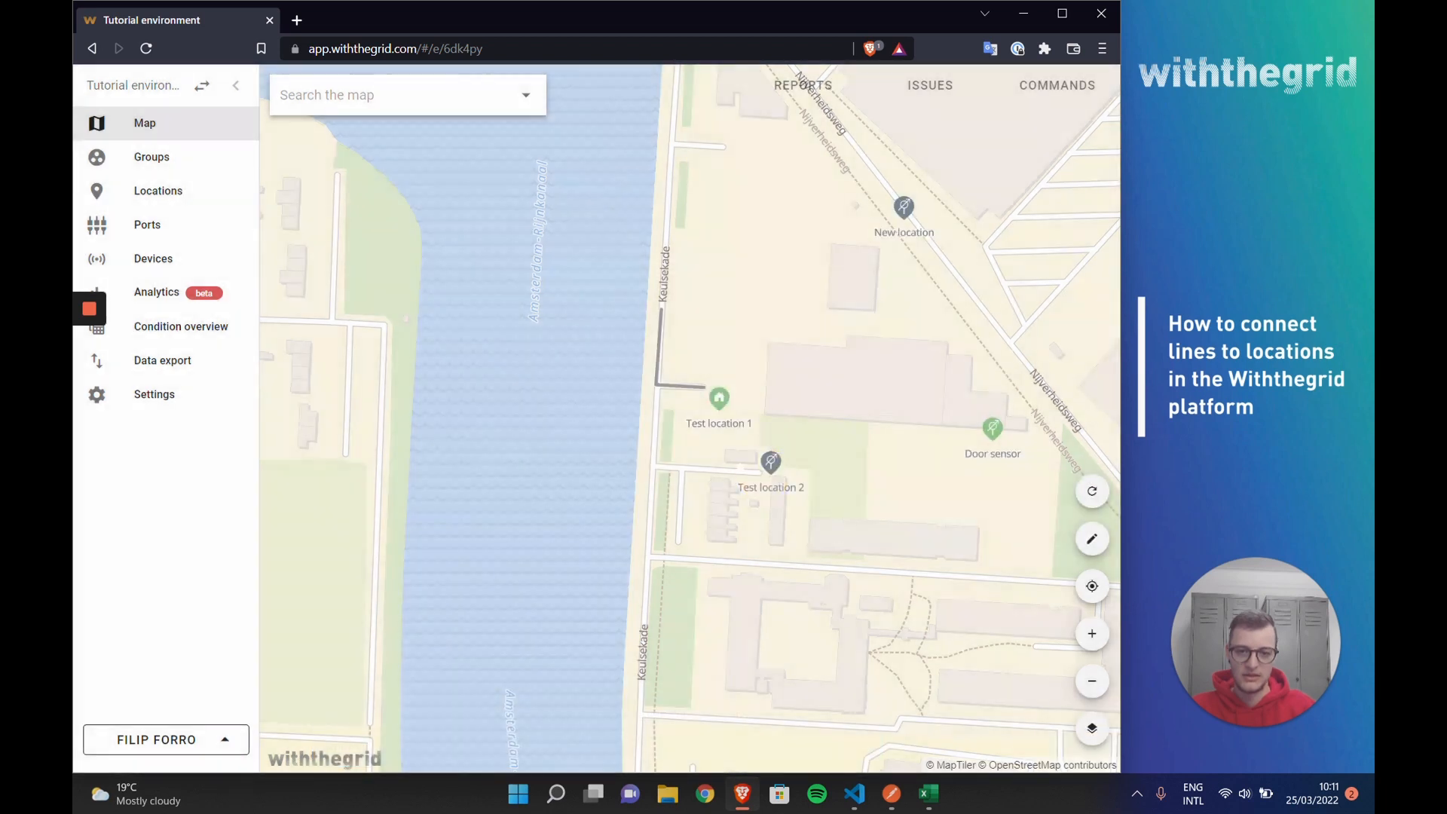
Step: Draw a new line from the Test line 1 endpoint by Test location 1, along Keulsekade, to the road endpoint at Test location 2
left_click(1090, 541)
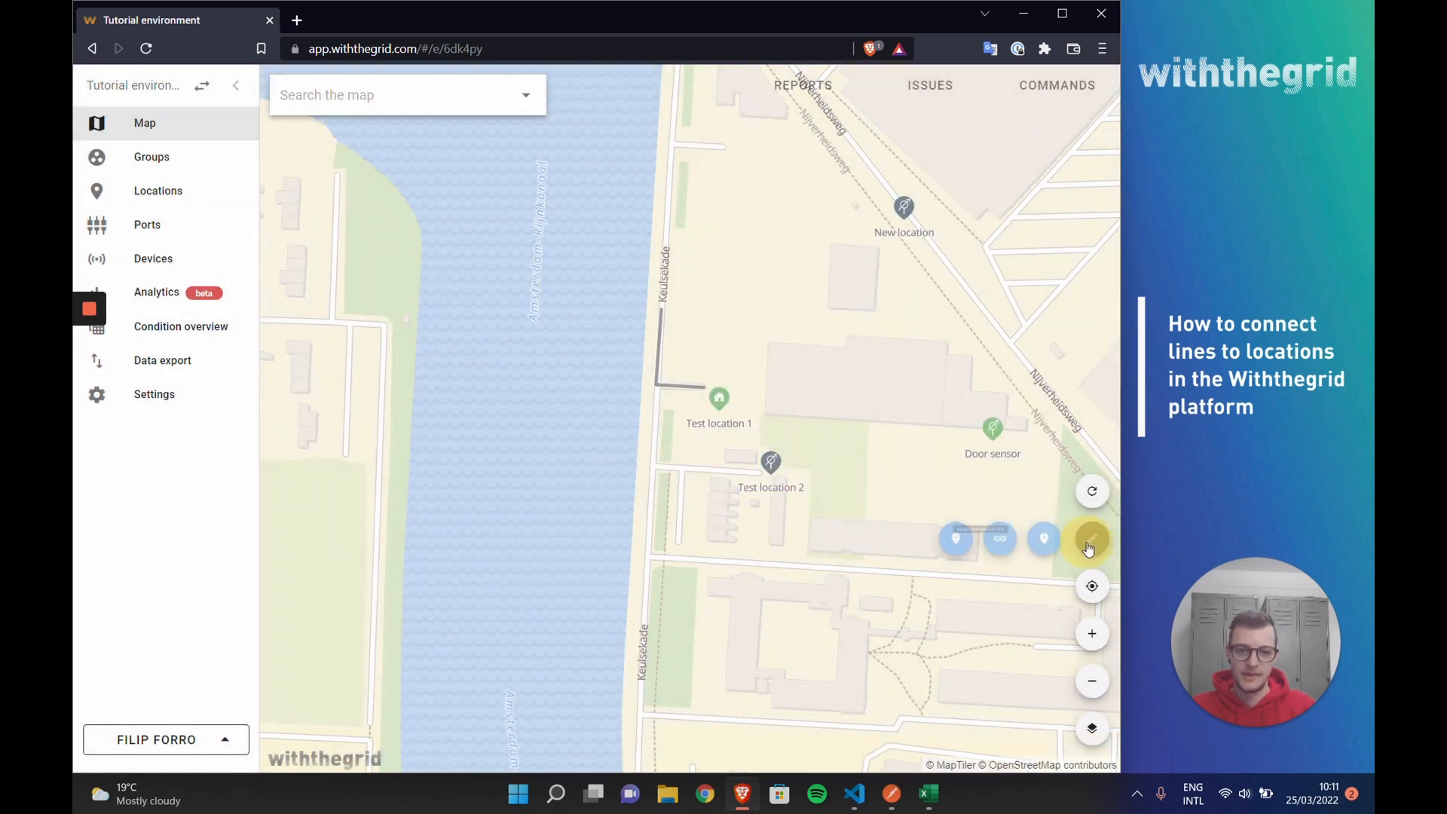
left_click(999, 541)
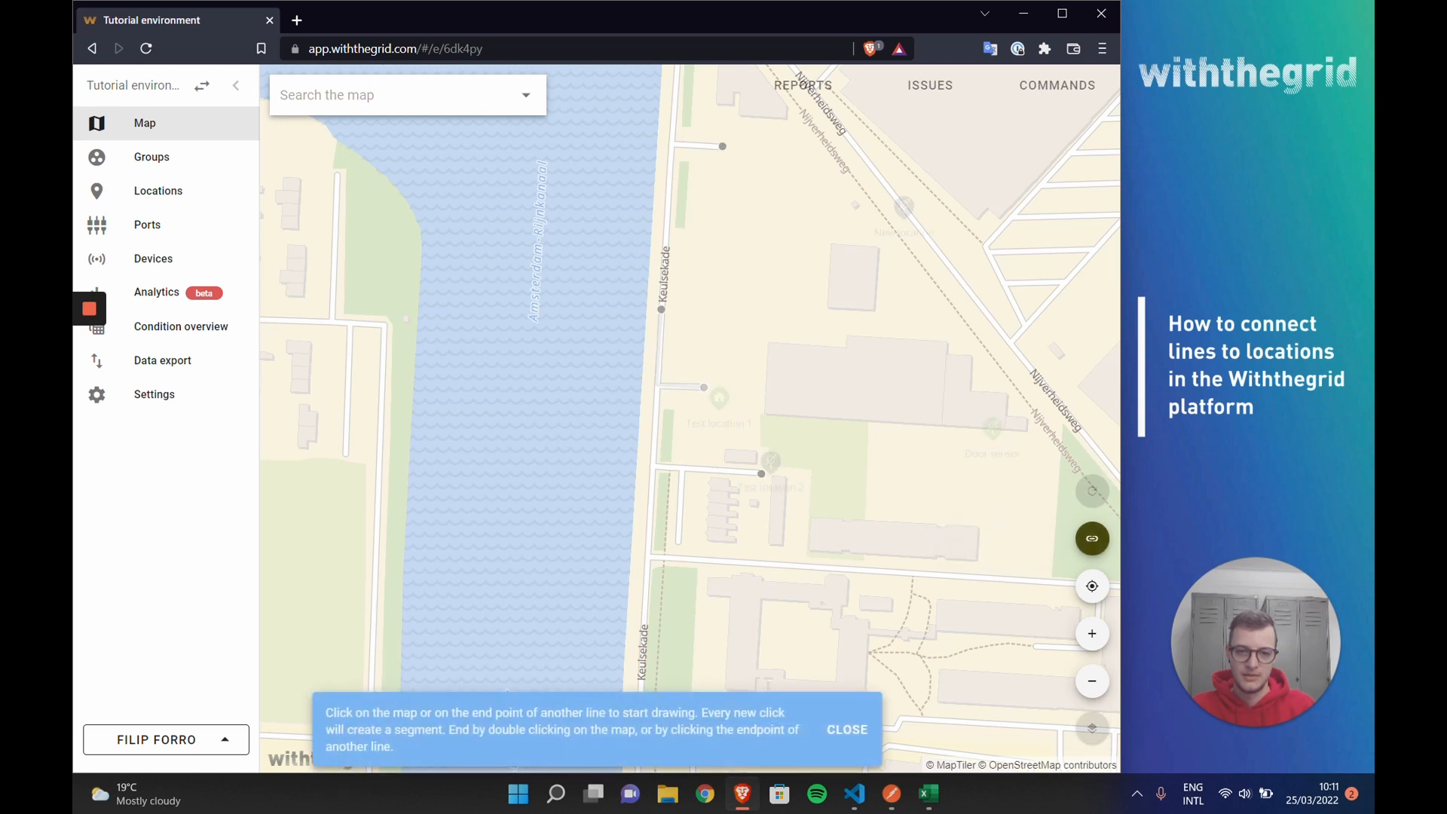
left_click(703, 387)
left_click(659, 388)
left_click(654, 464)
left_click(762, 473)
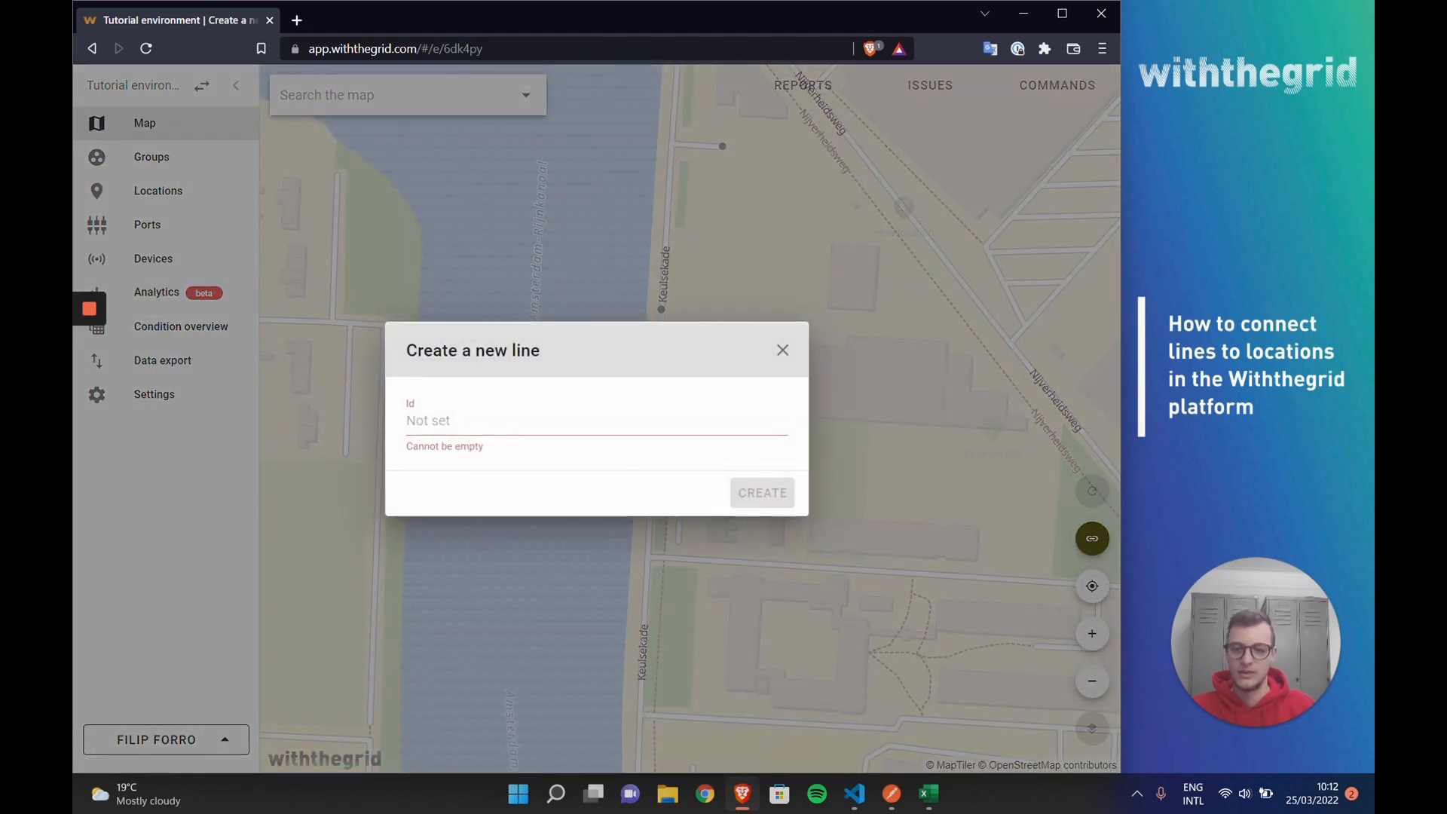
Step: Create the drawn line with the id "Test line 2" and return to the full map
left_click(533, 407)
type("Te")
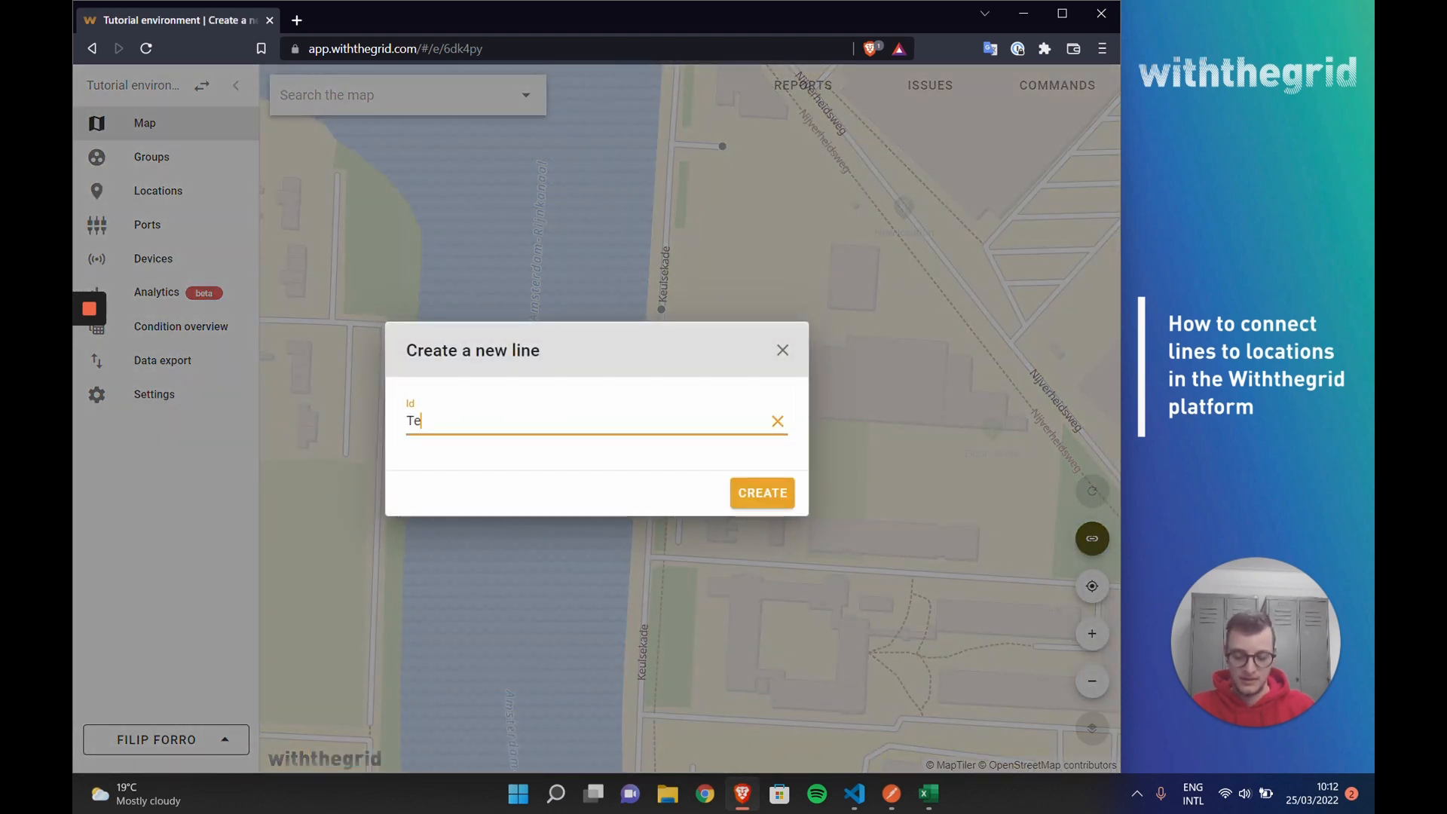
type("str l")
key("BackSpace")
key("BackSpace")
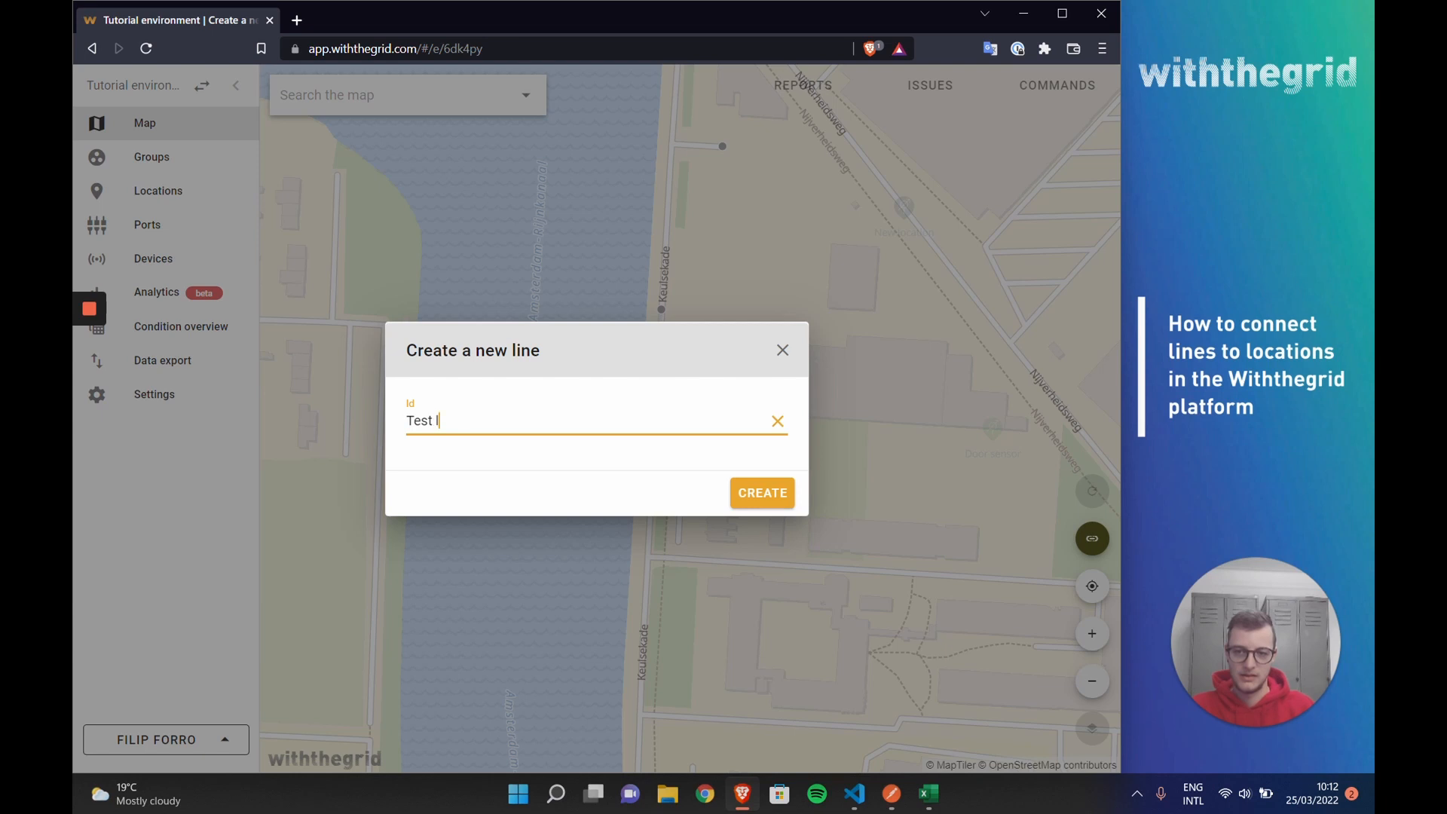
type("2")
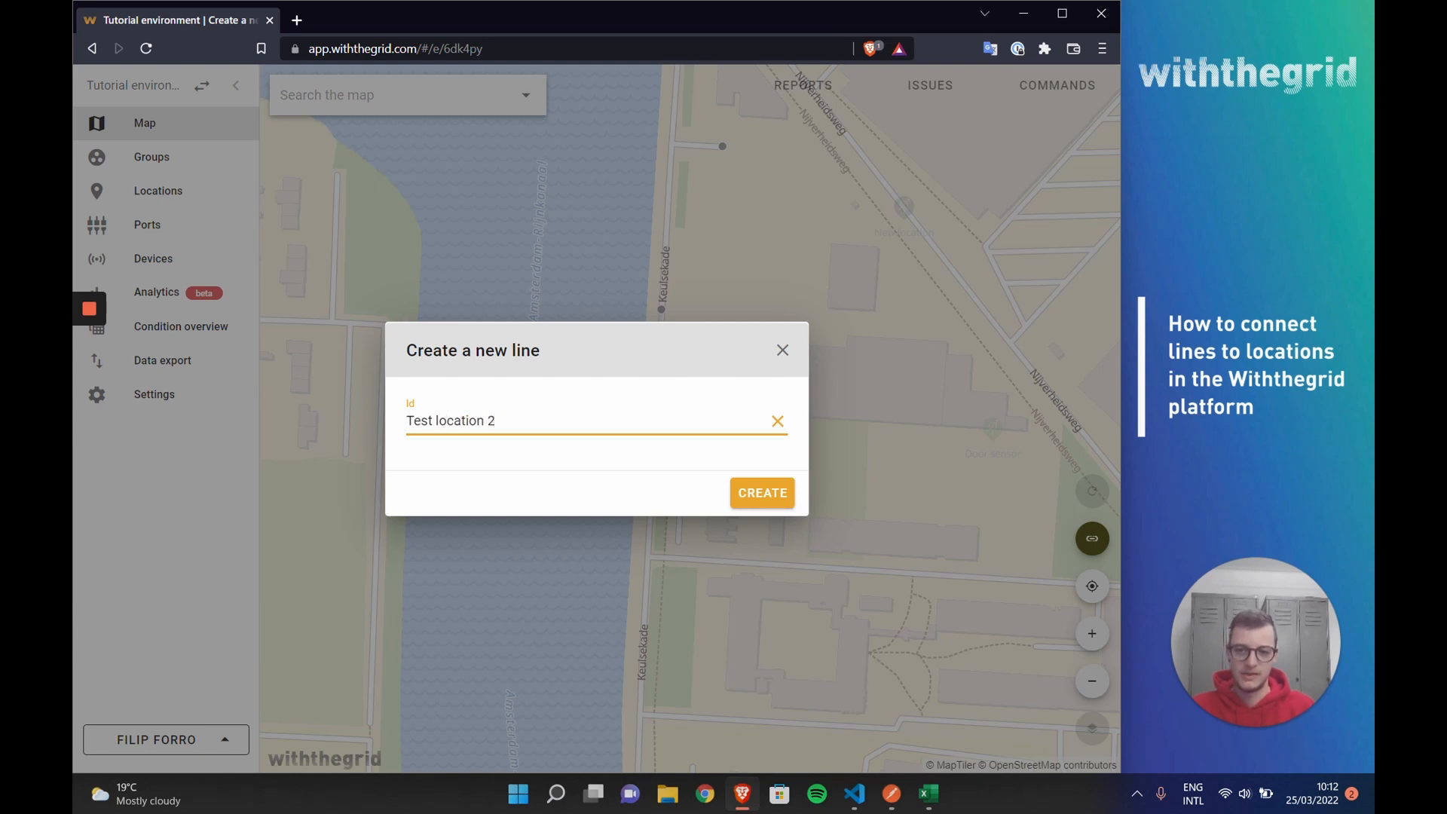
key("BackSpace")
key("BackSpace")
key("BackSpace")
key("BackSpace")
key("BackSpace")
key("BackSpace")
key("BackSpace")
key("BackSpace")
key("BackSpace")
key("BackSpace")
type("line 2")
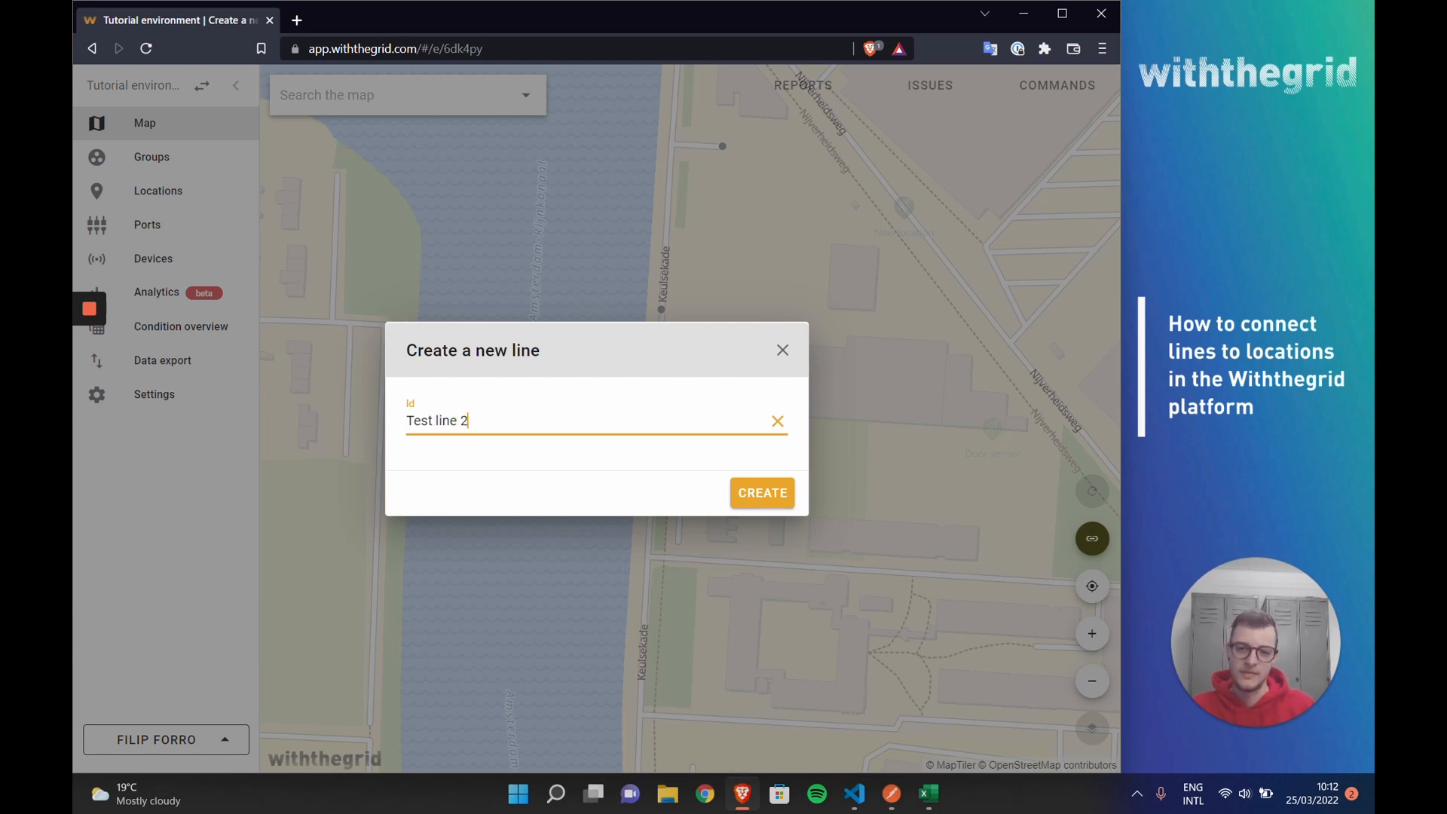
left_click(785, 496)
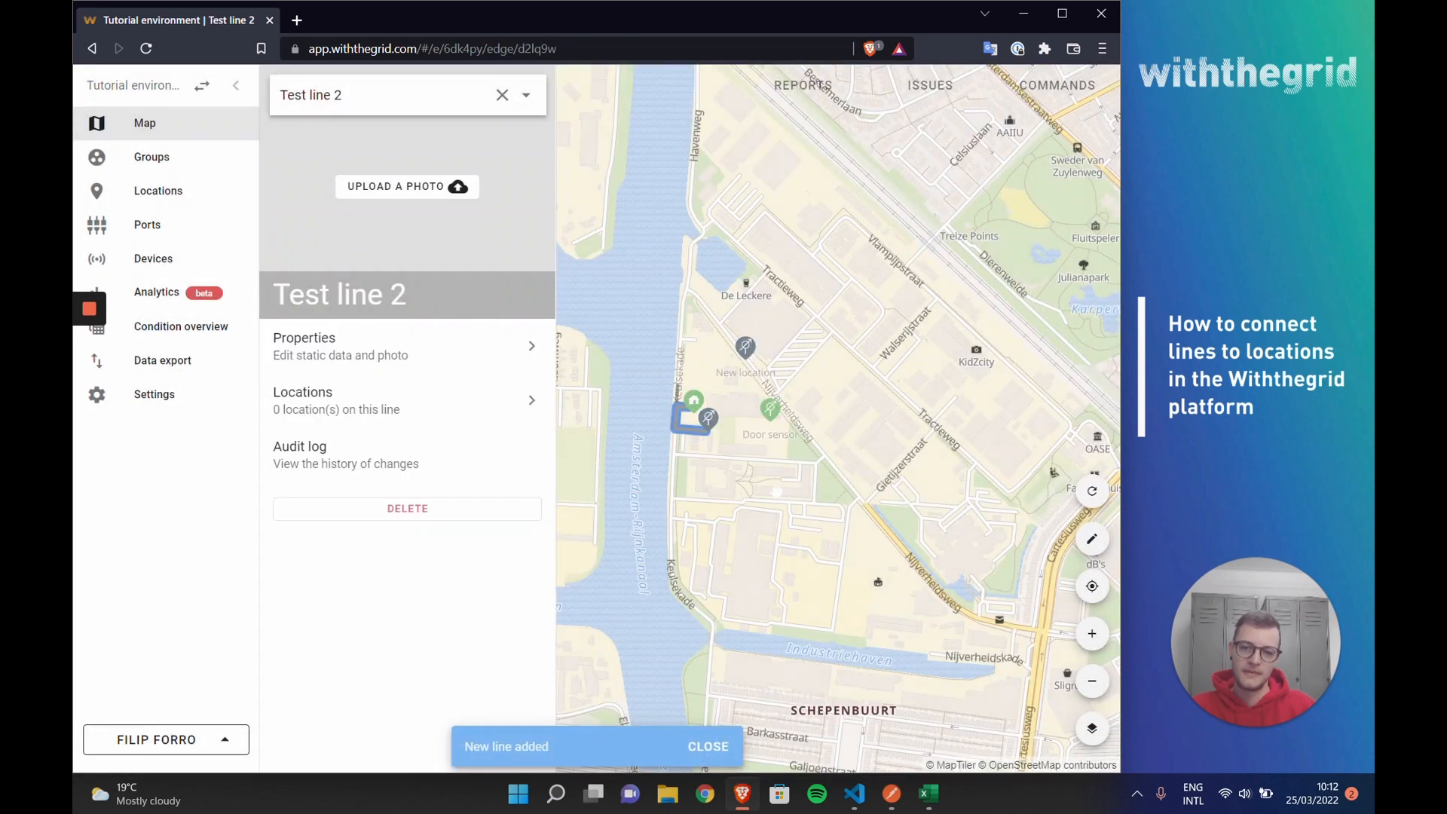
left_click(721, 461)
Step: Review the properties and the connected locations of Test line 2
scroll(707, 414, "up", 5)
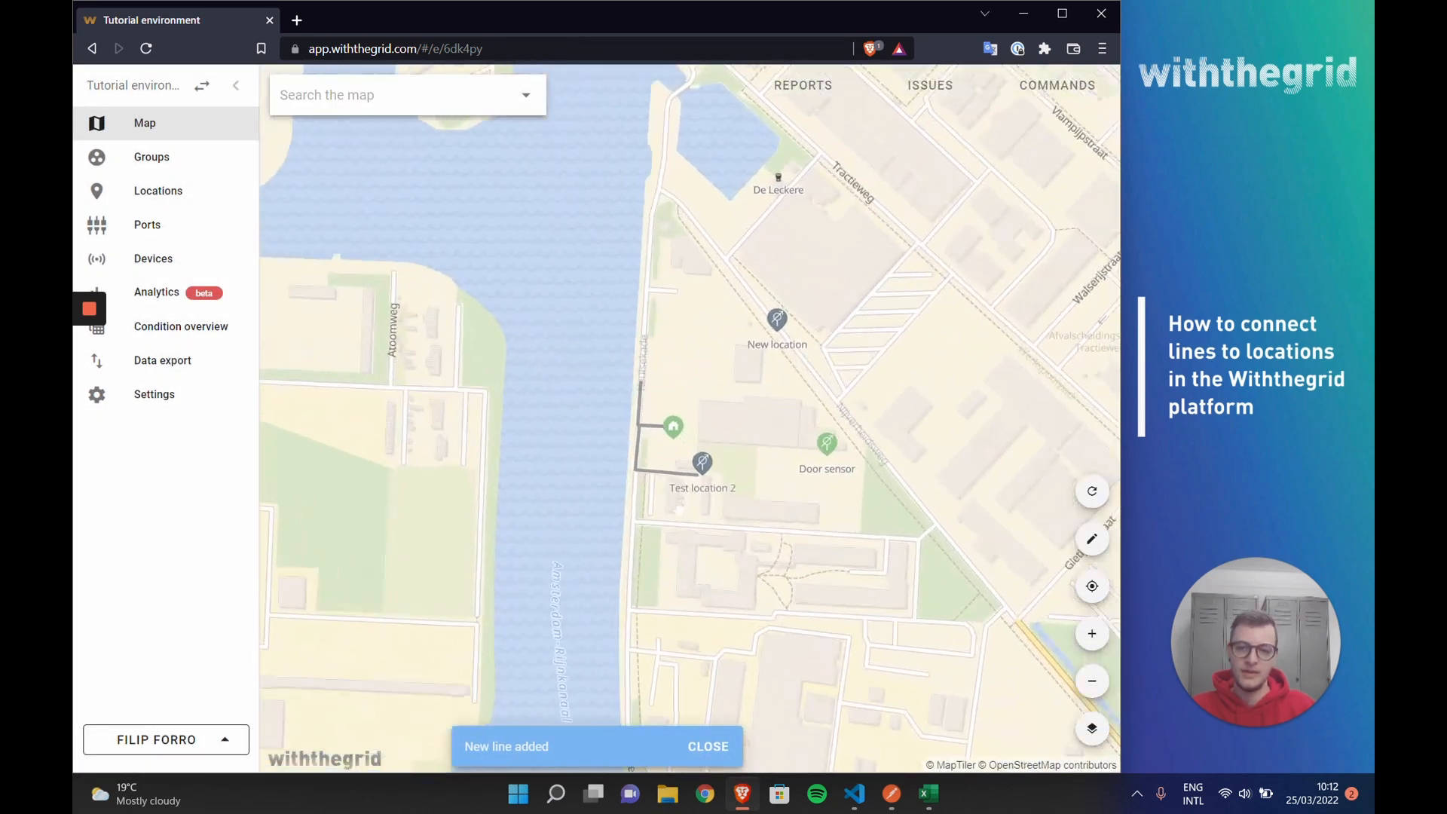
left_click(602, 445)
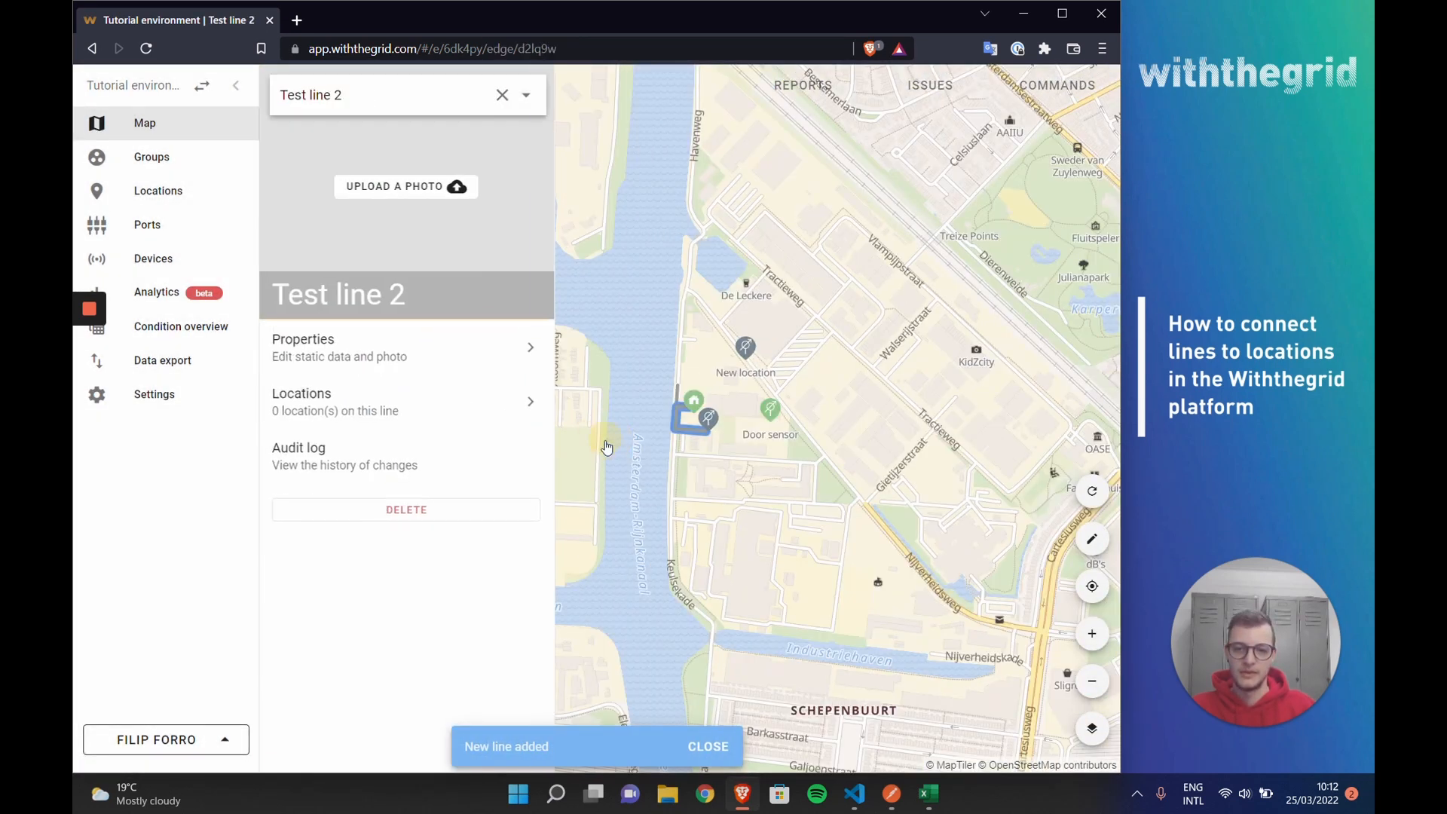
left_click(330, 358)
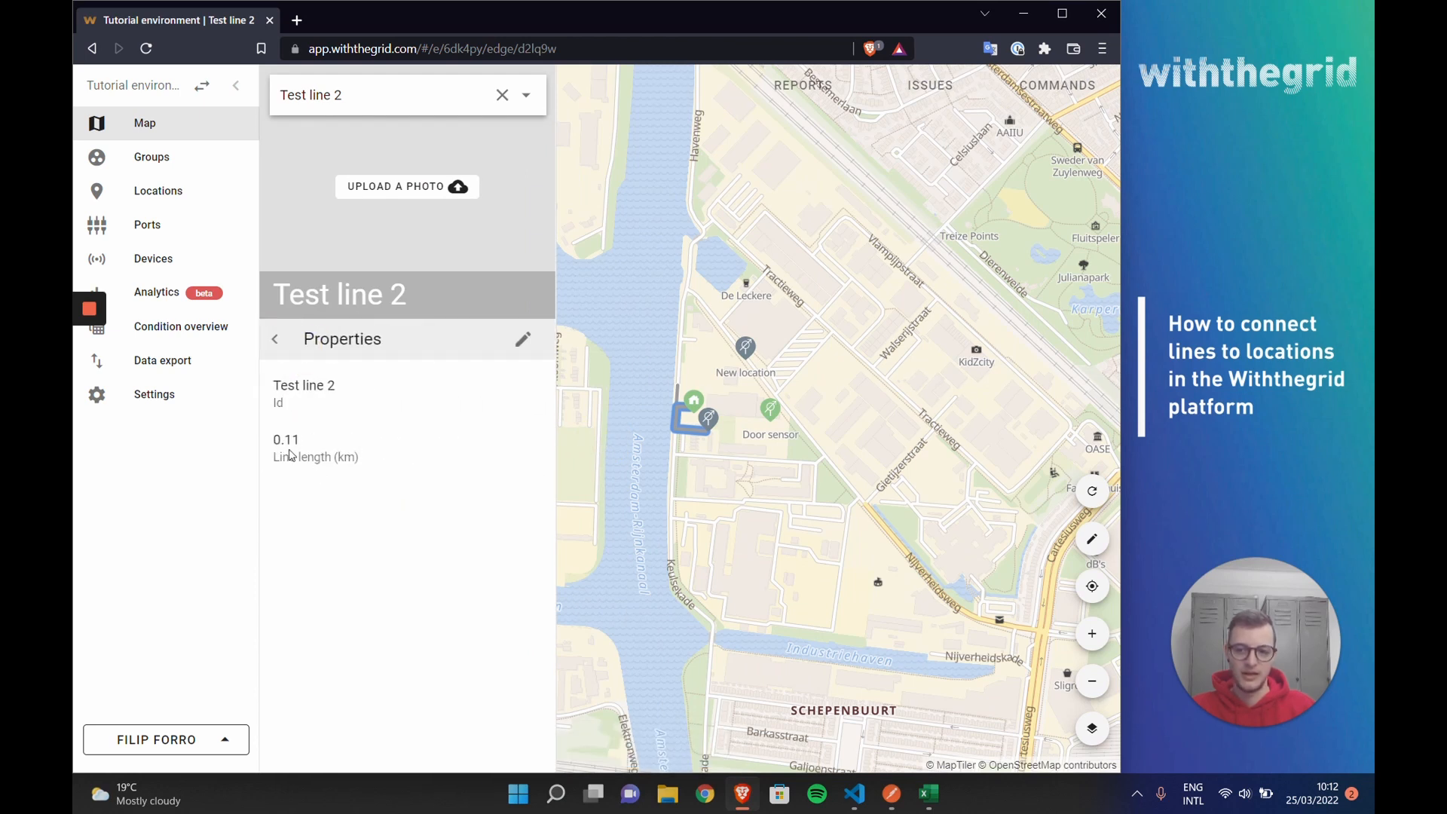
left_click(274, 341)
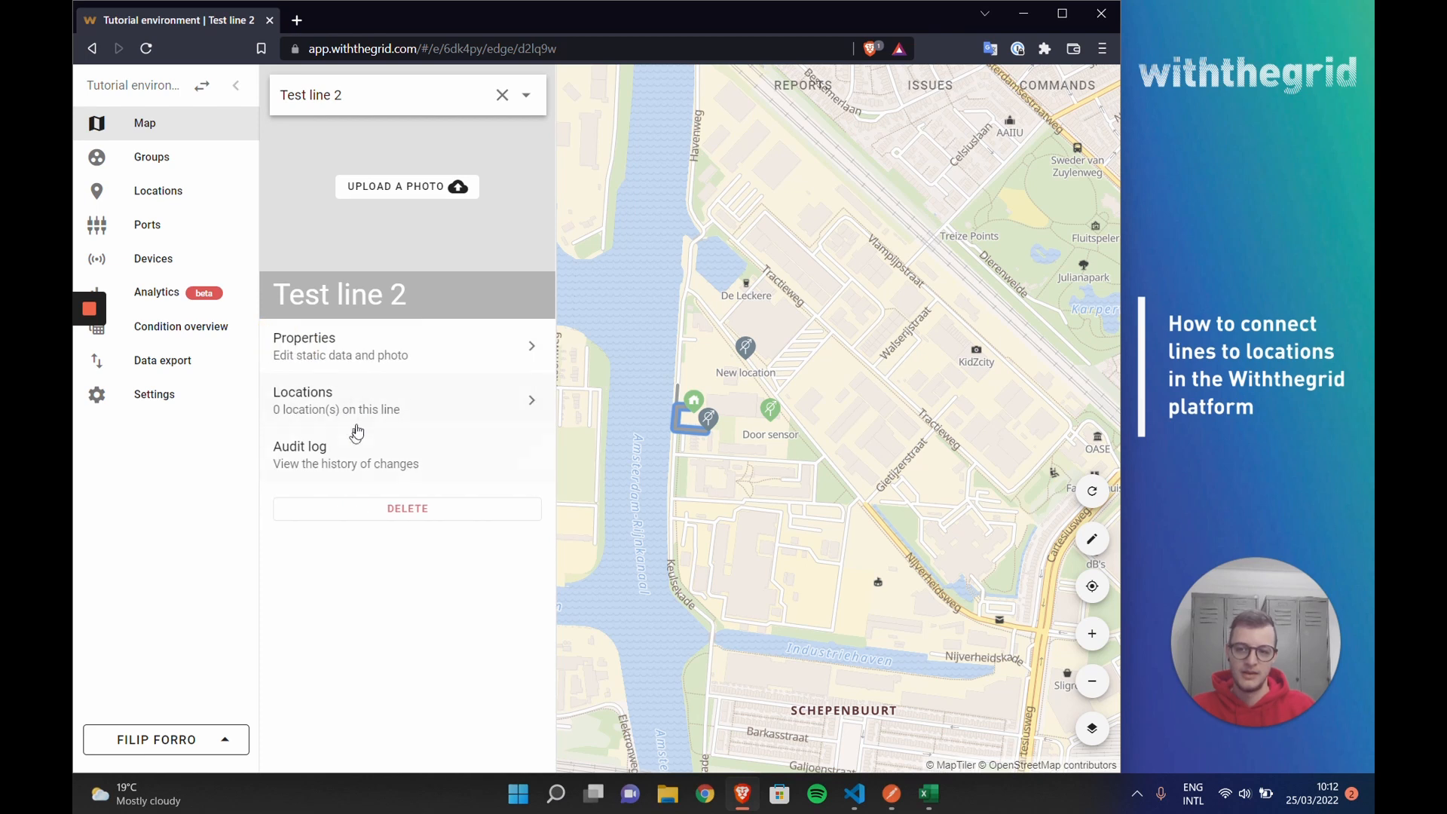
left_click(363, 405)
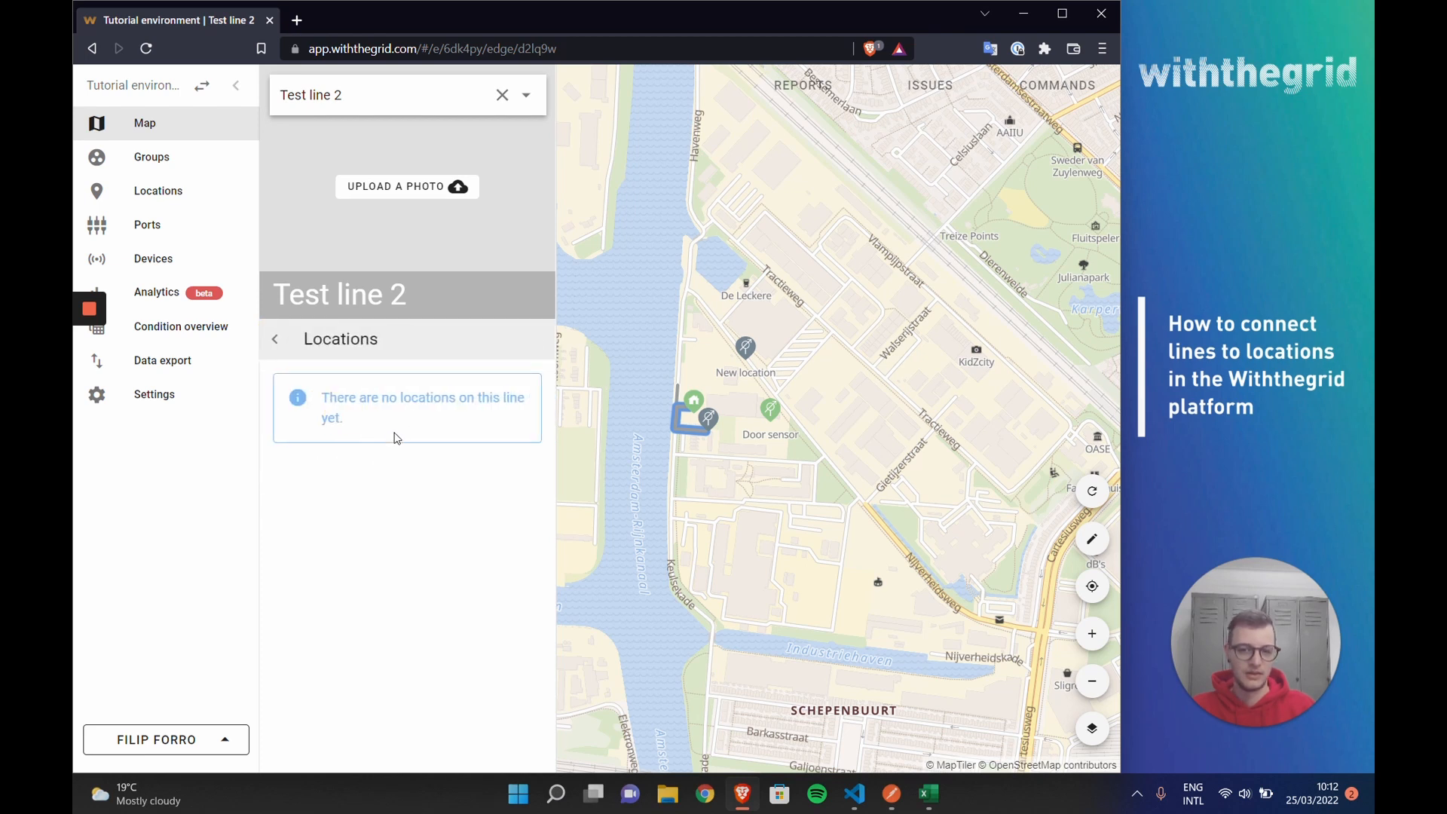
left_click(727, 478)
Step: Add a port named Port 1 to Test location 2, assign it to Test line 2 and save the port setup
scroll(737, 398, "up", 6)
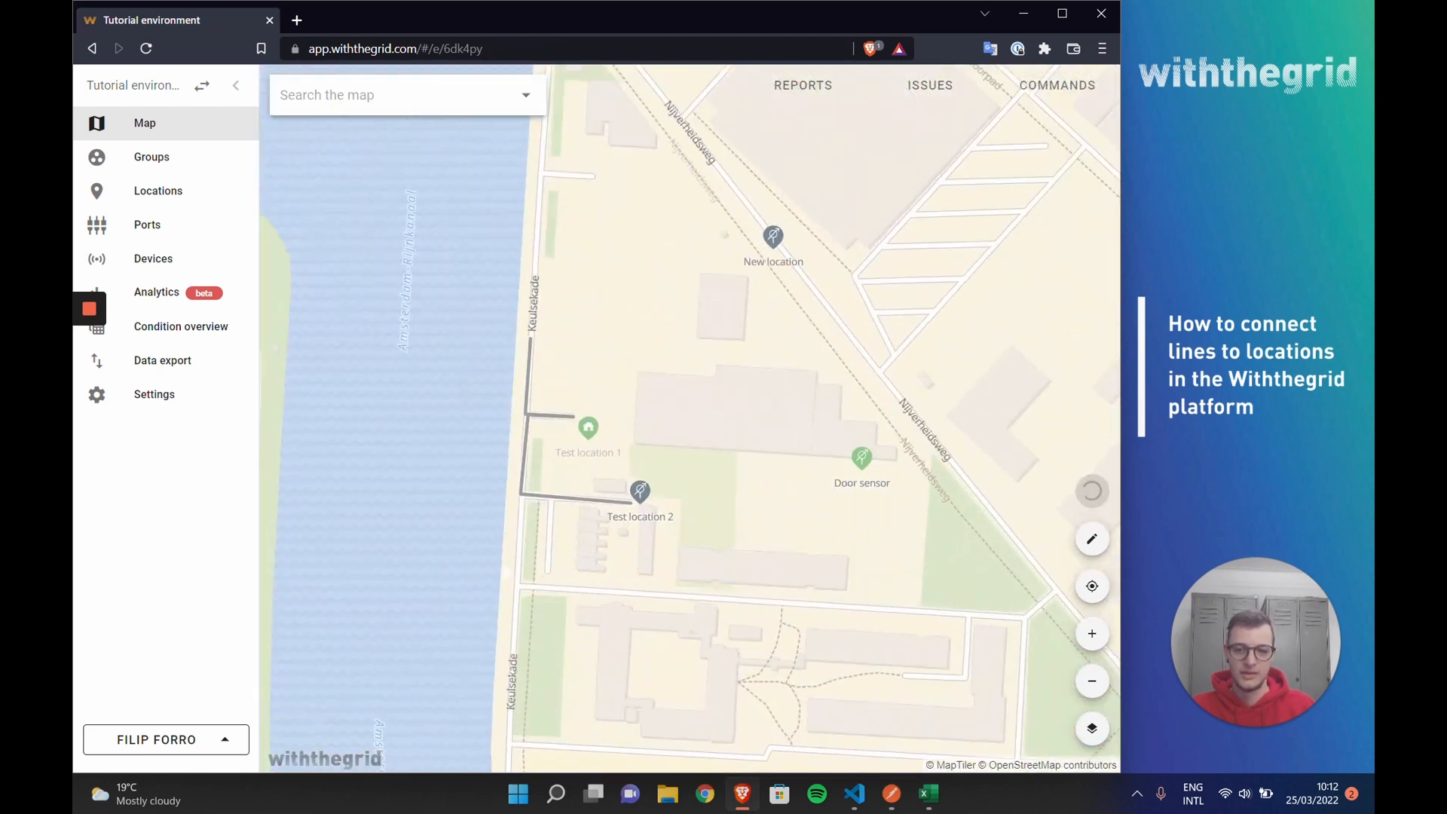
left_click_drag(496, 534, 552, 562)
scroll(600, 554, "up", 3)
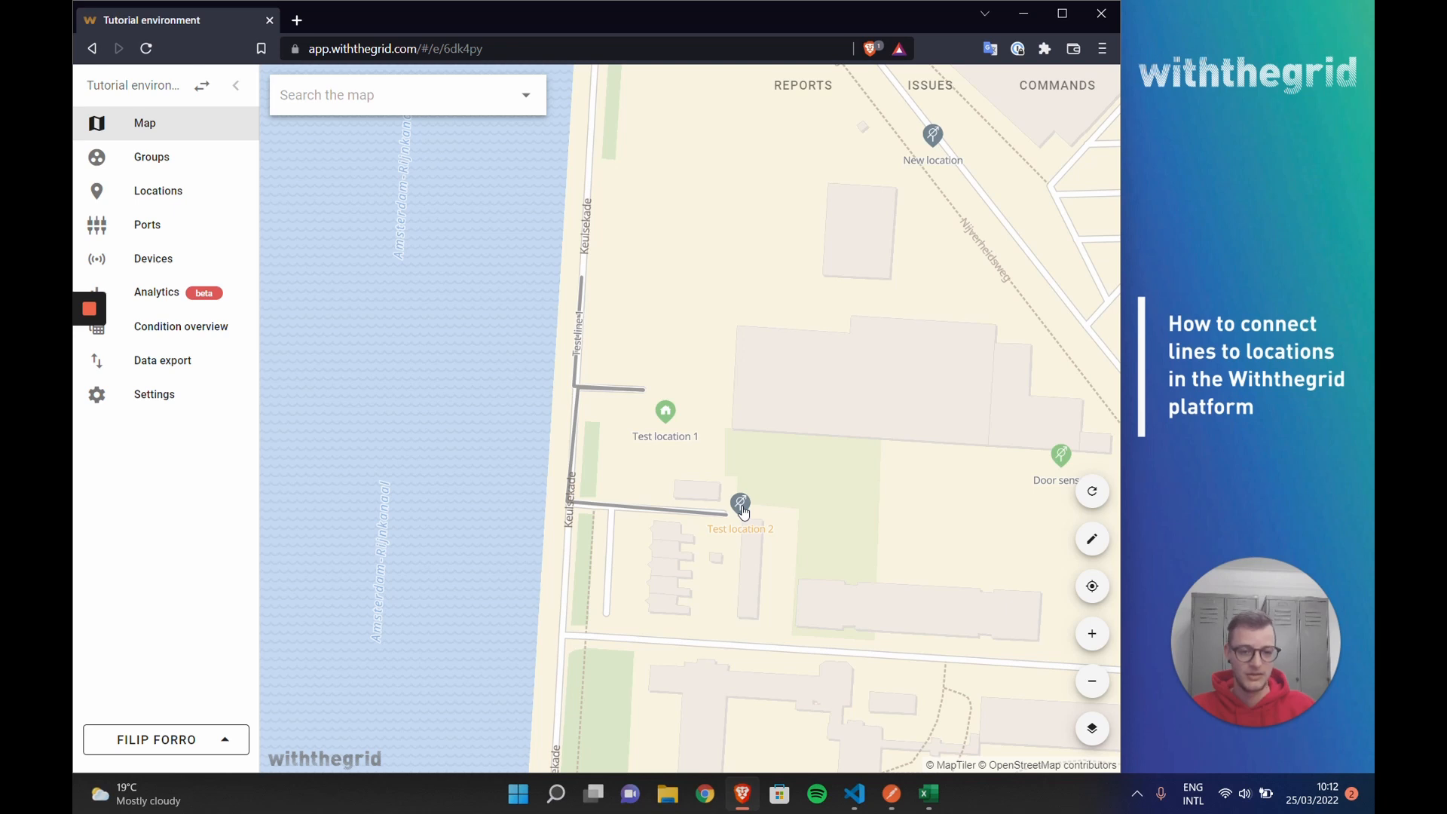
left_click(740, 504)
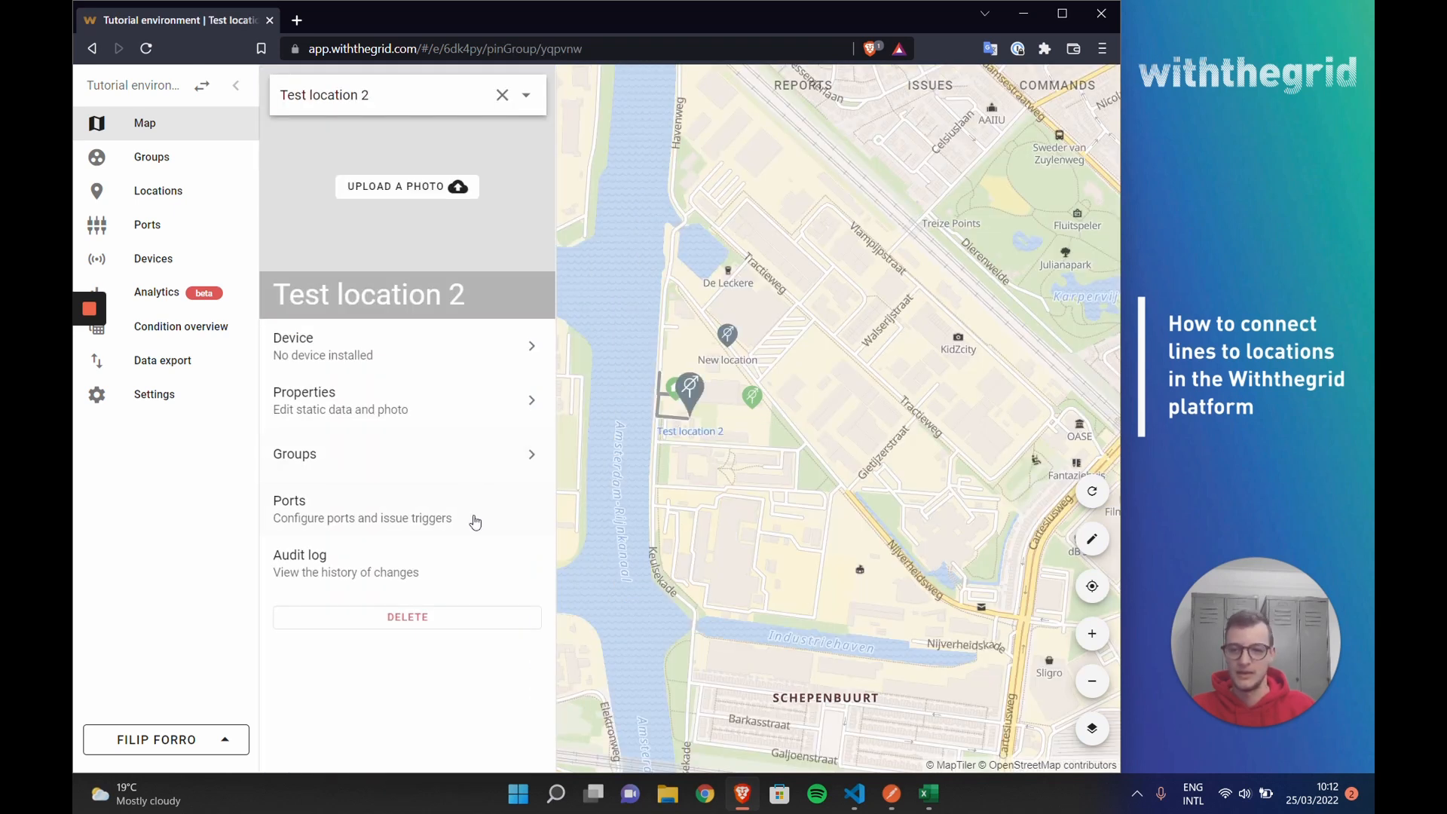
left_click(452, 508)
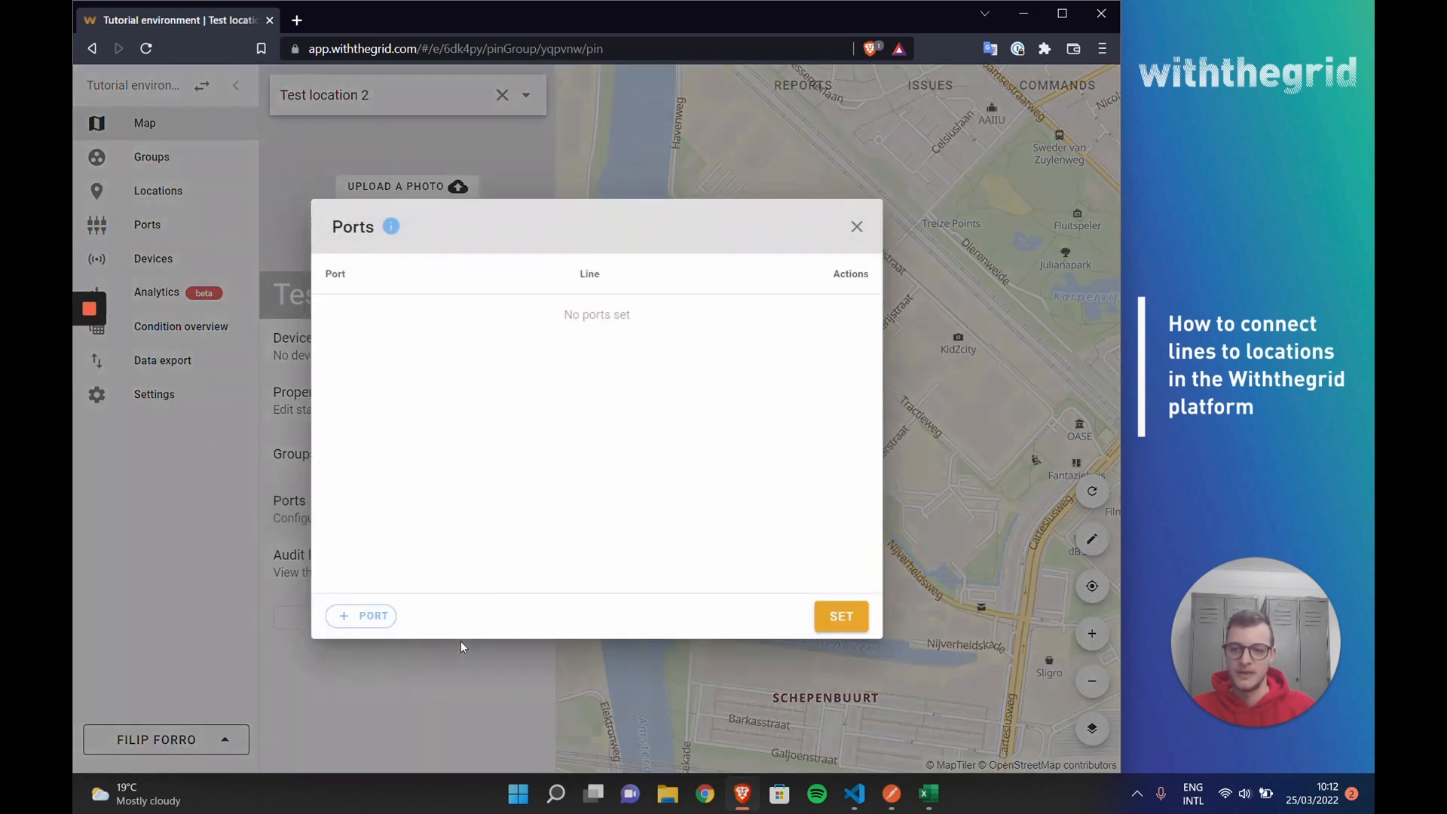
left_click(381, 620)
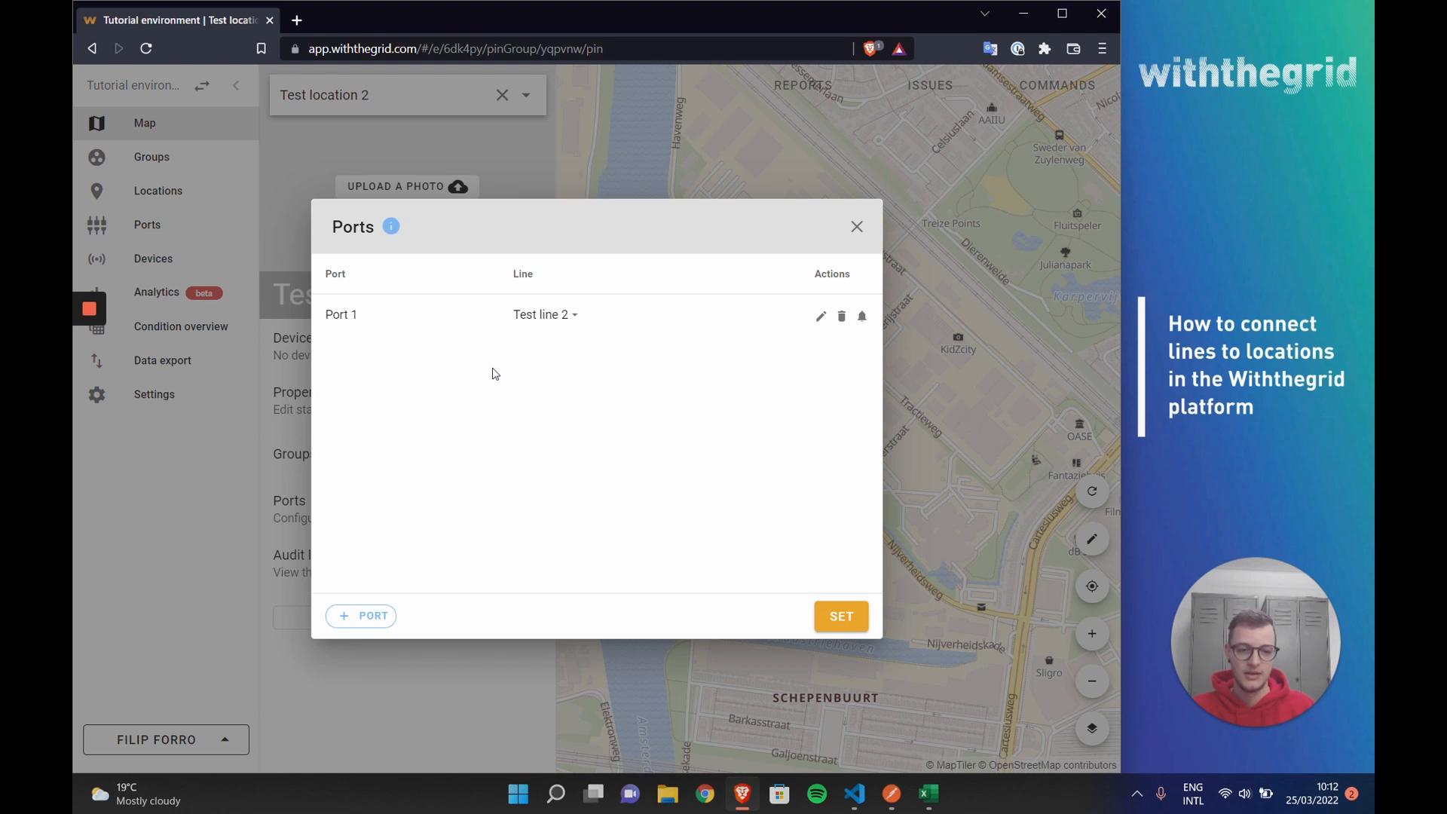
left_click(562, 323)
left_click(563, 388)
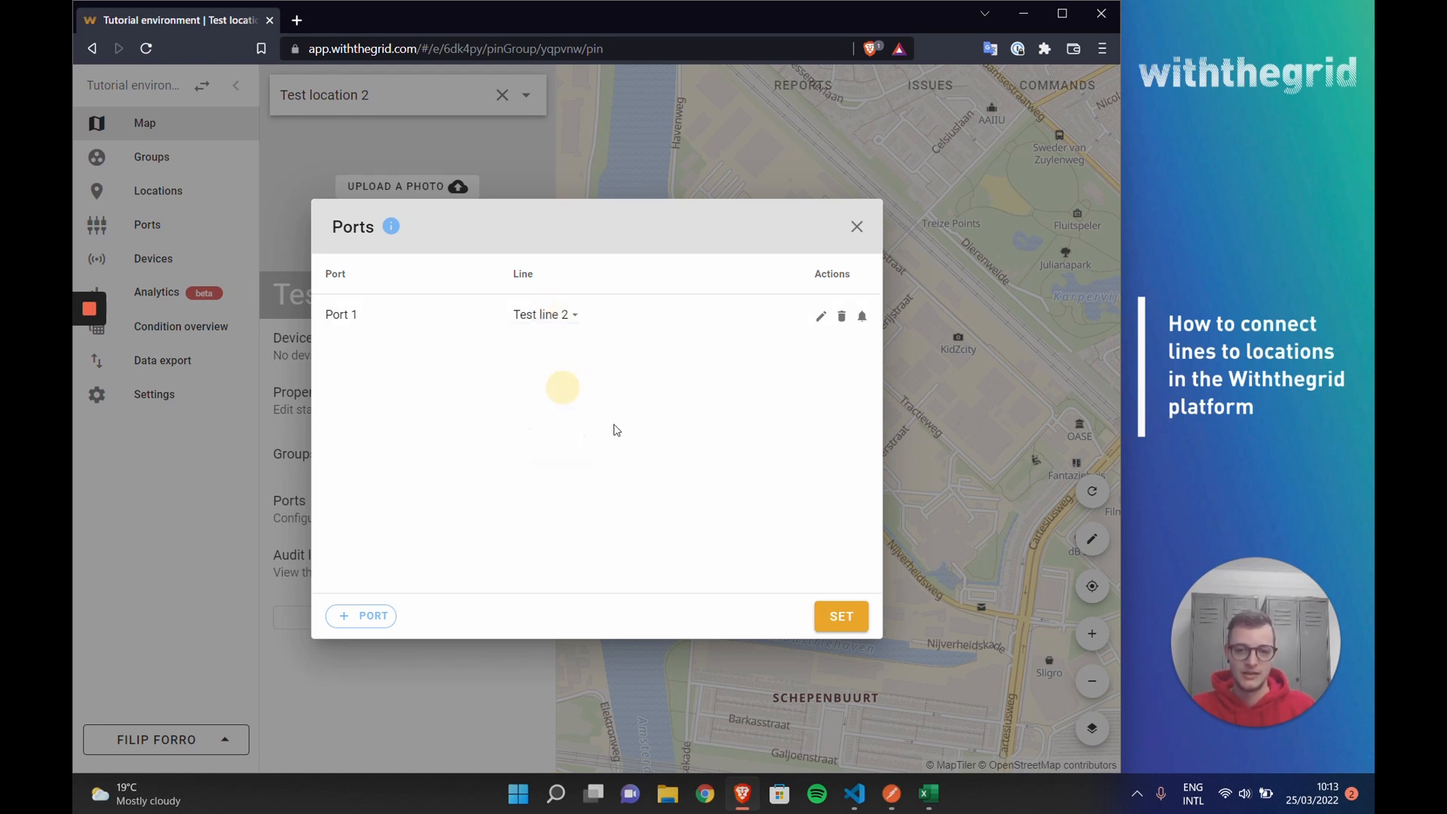
left_click(839, 624)
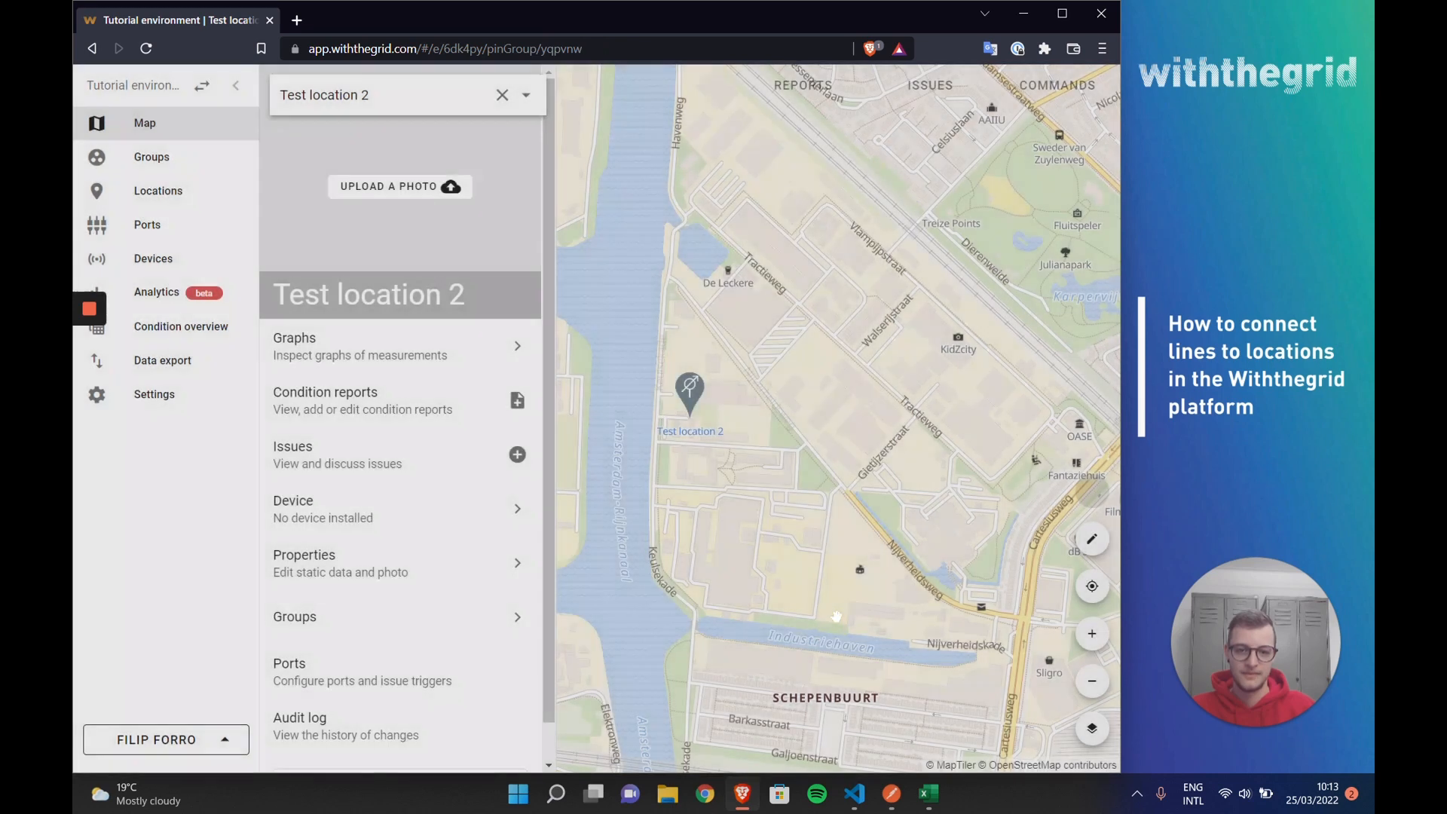
Step: Assign the Internal sensor port of Test location 1 to Test line 1 and save the port setup
scroll(671, 424, "up", 4)
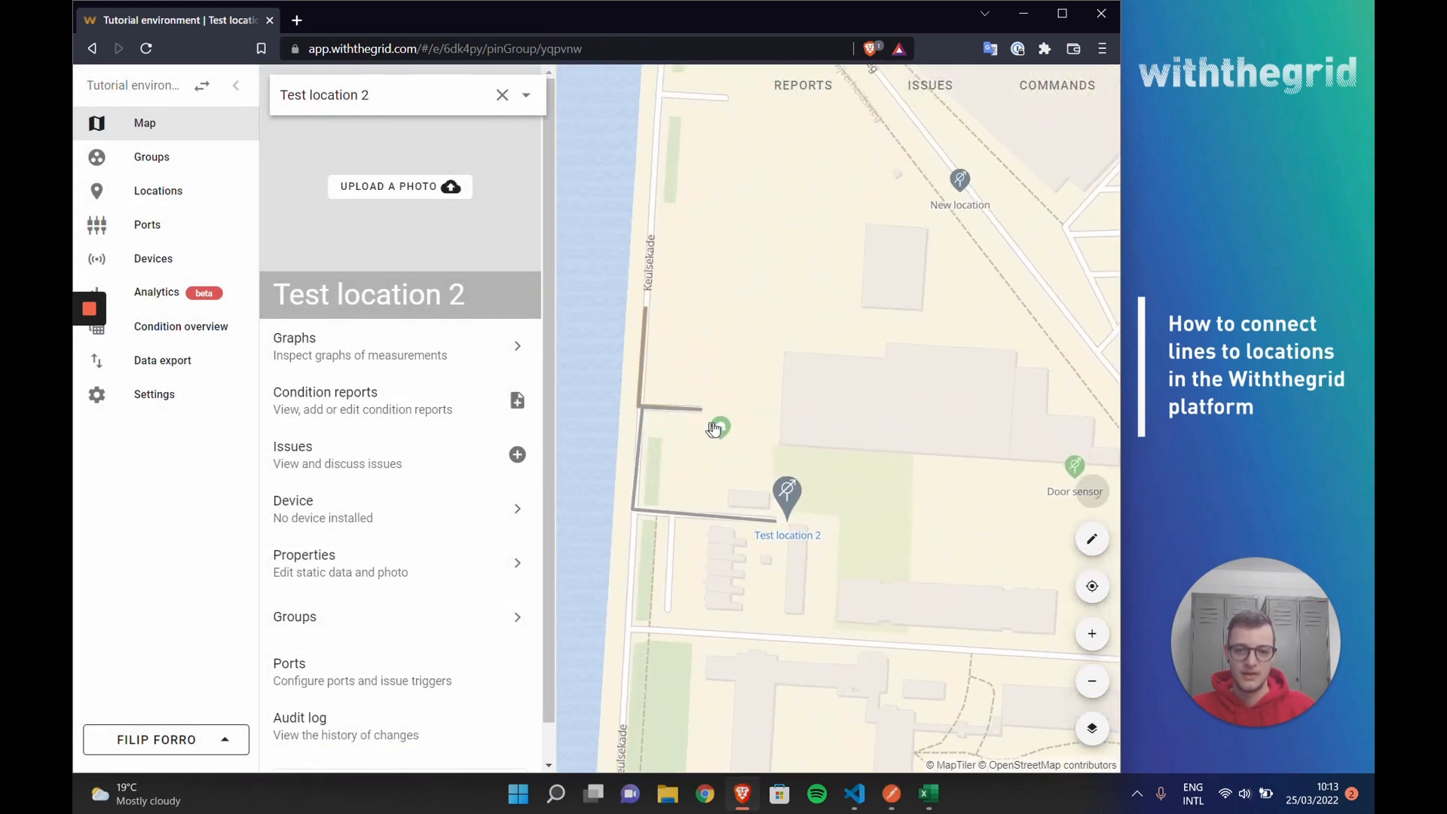
left_click(722, 430)
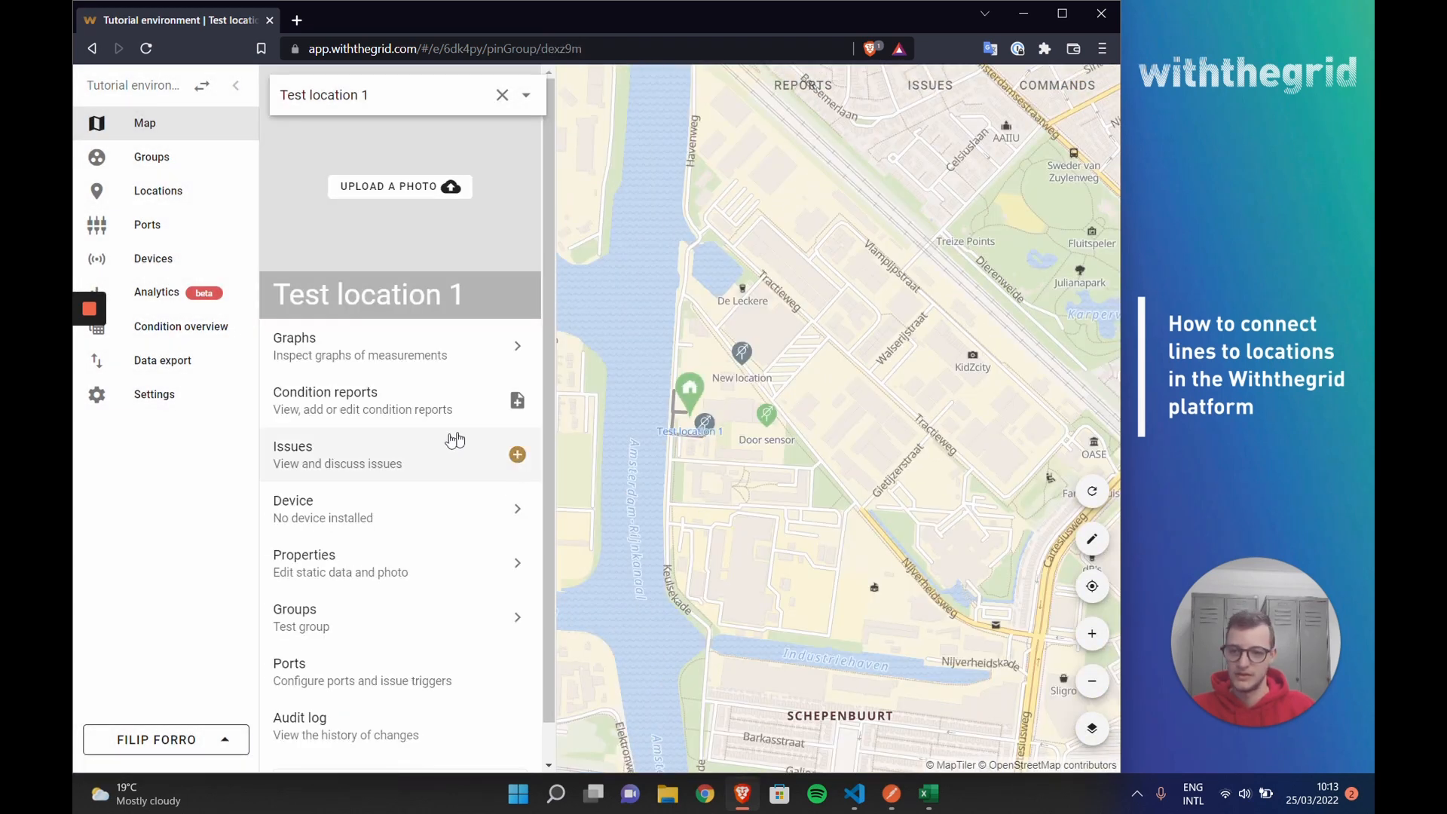
left_click(407, 673)
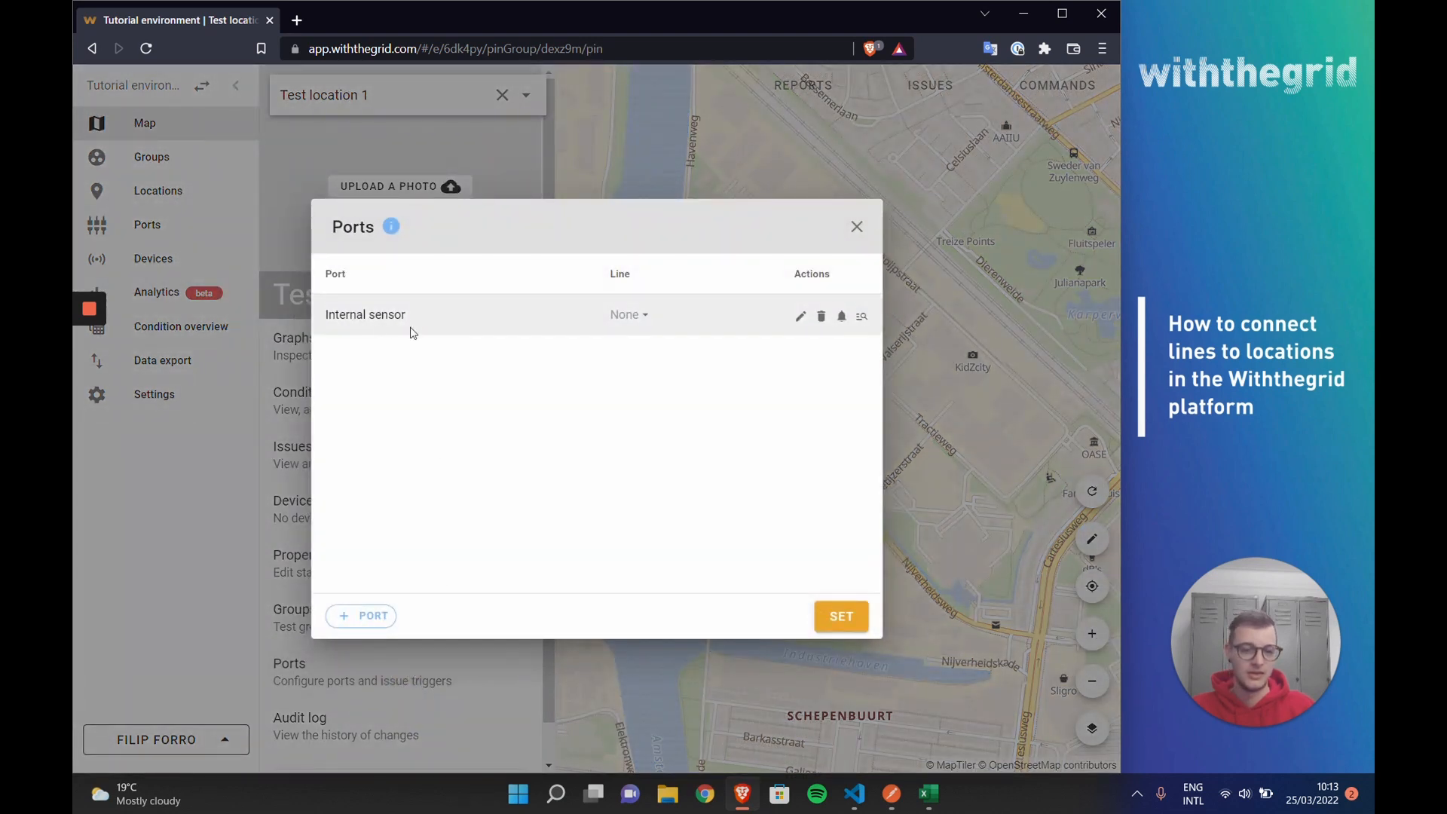
left_click(626, 315)
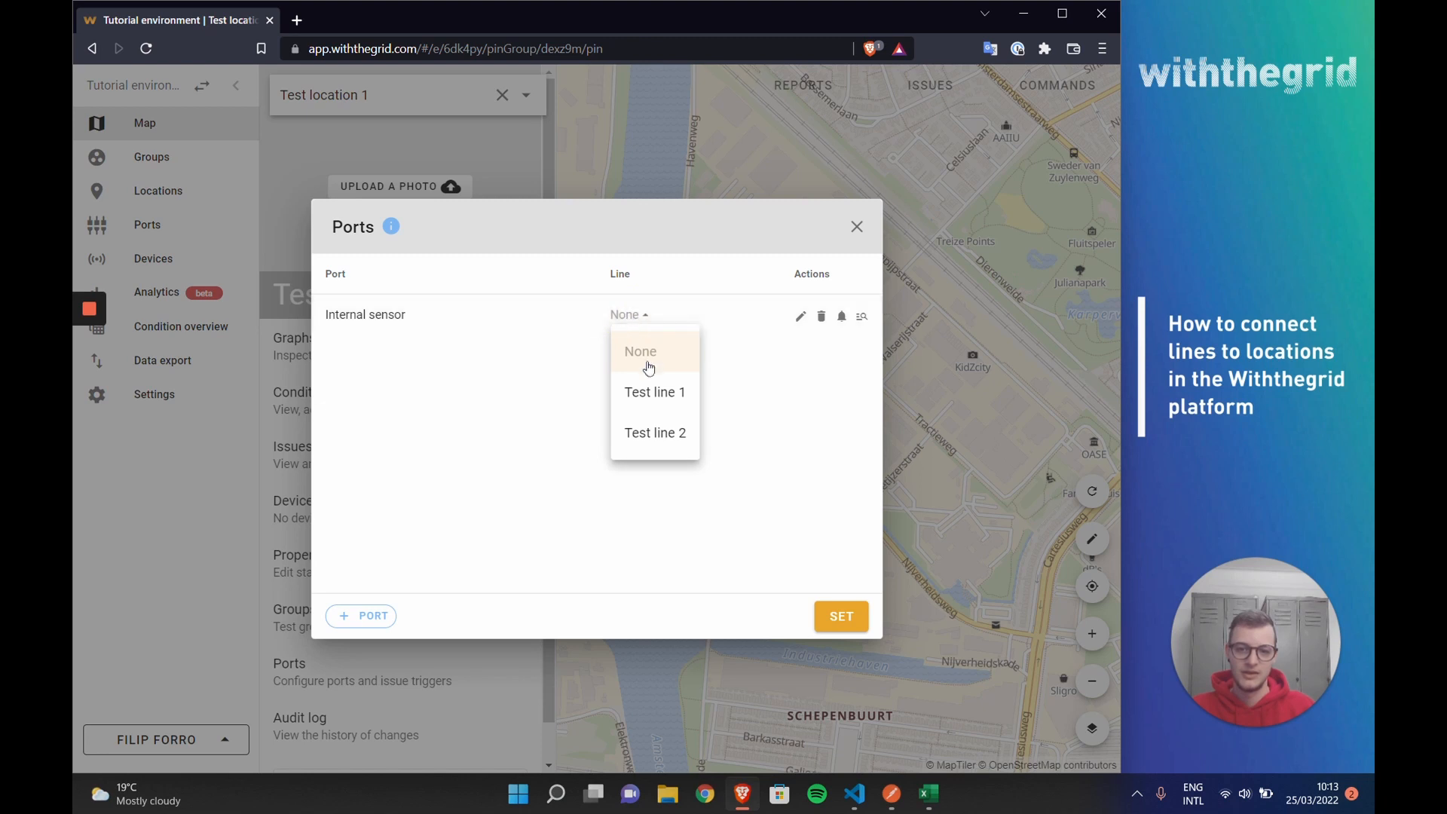
left_click(653, 400)
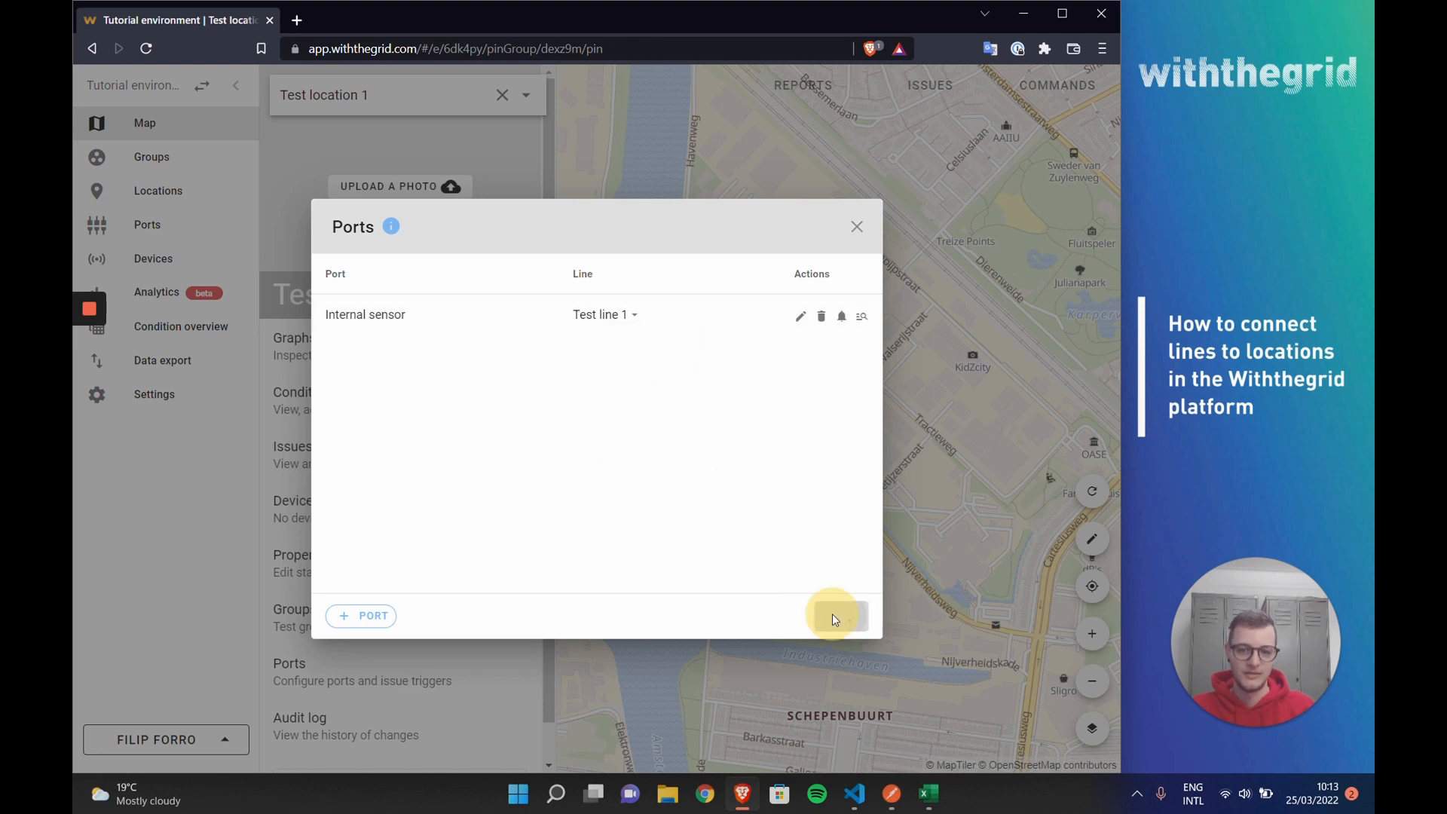
left_click(835, 616)
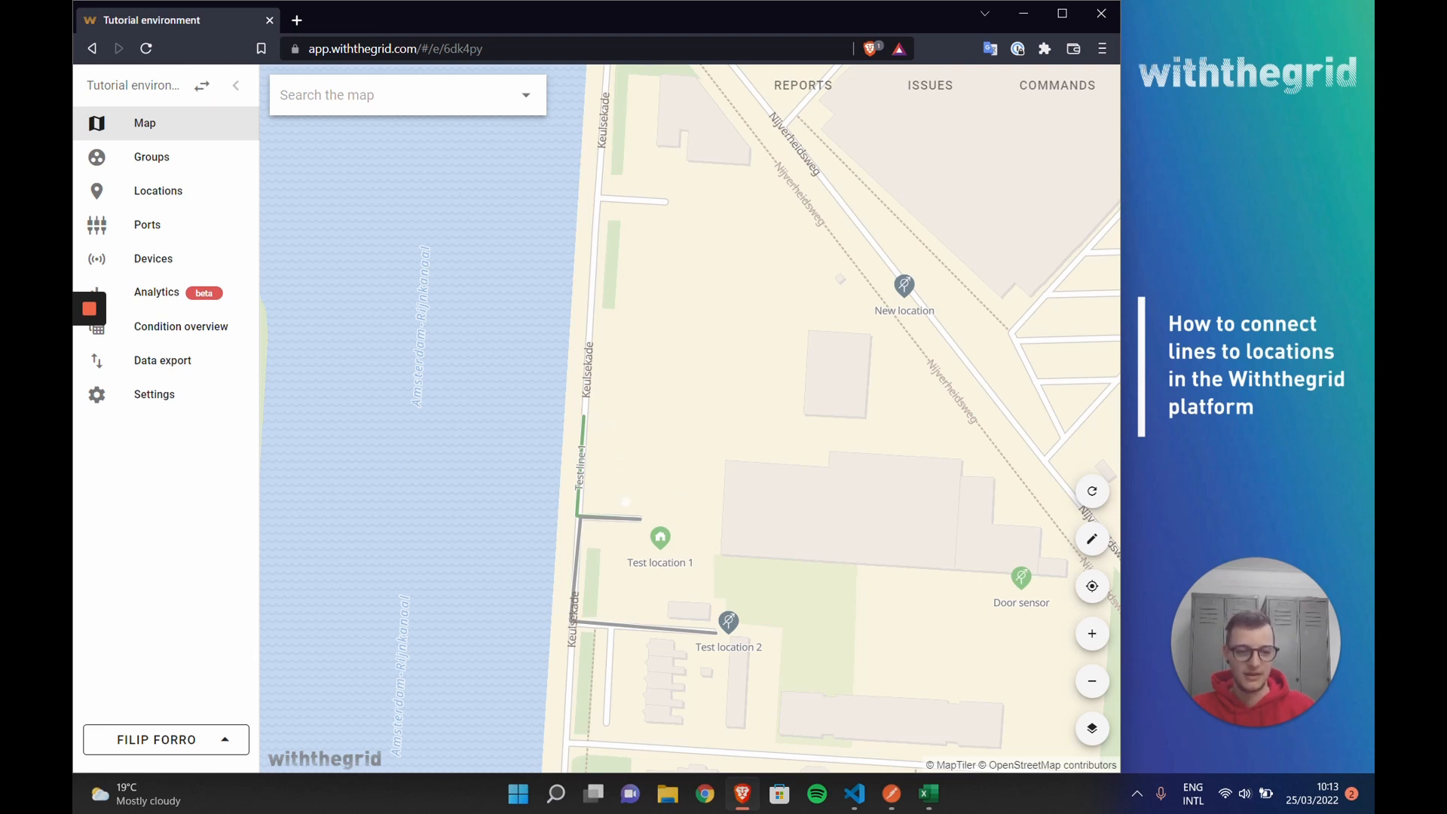
Step: Review the locations connected to Test line 1 and the options available for Test location 1
left_click(704, 447)
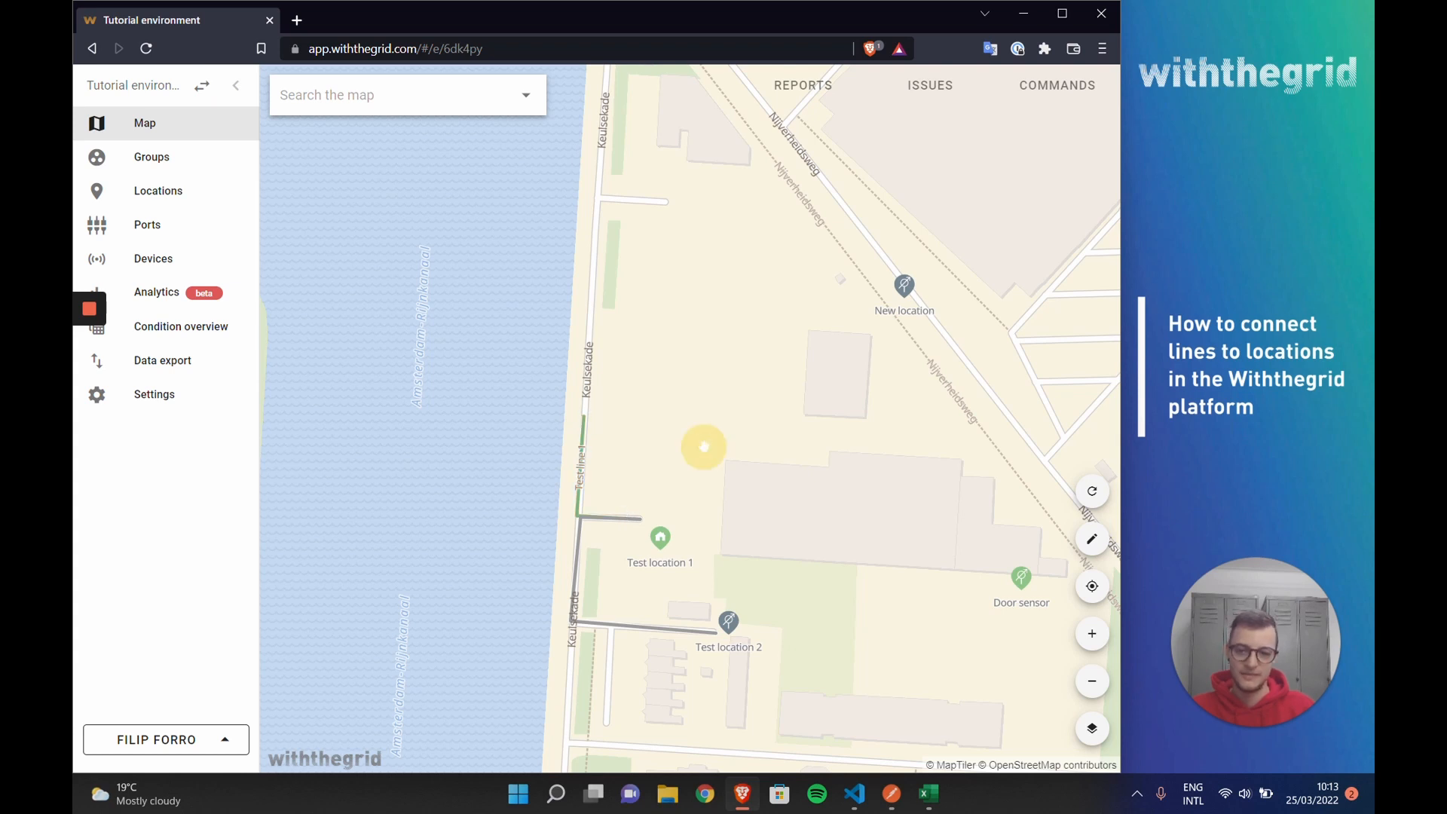
left_click(582, 479)
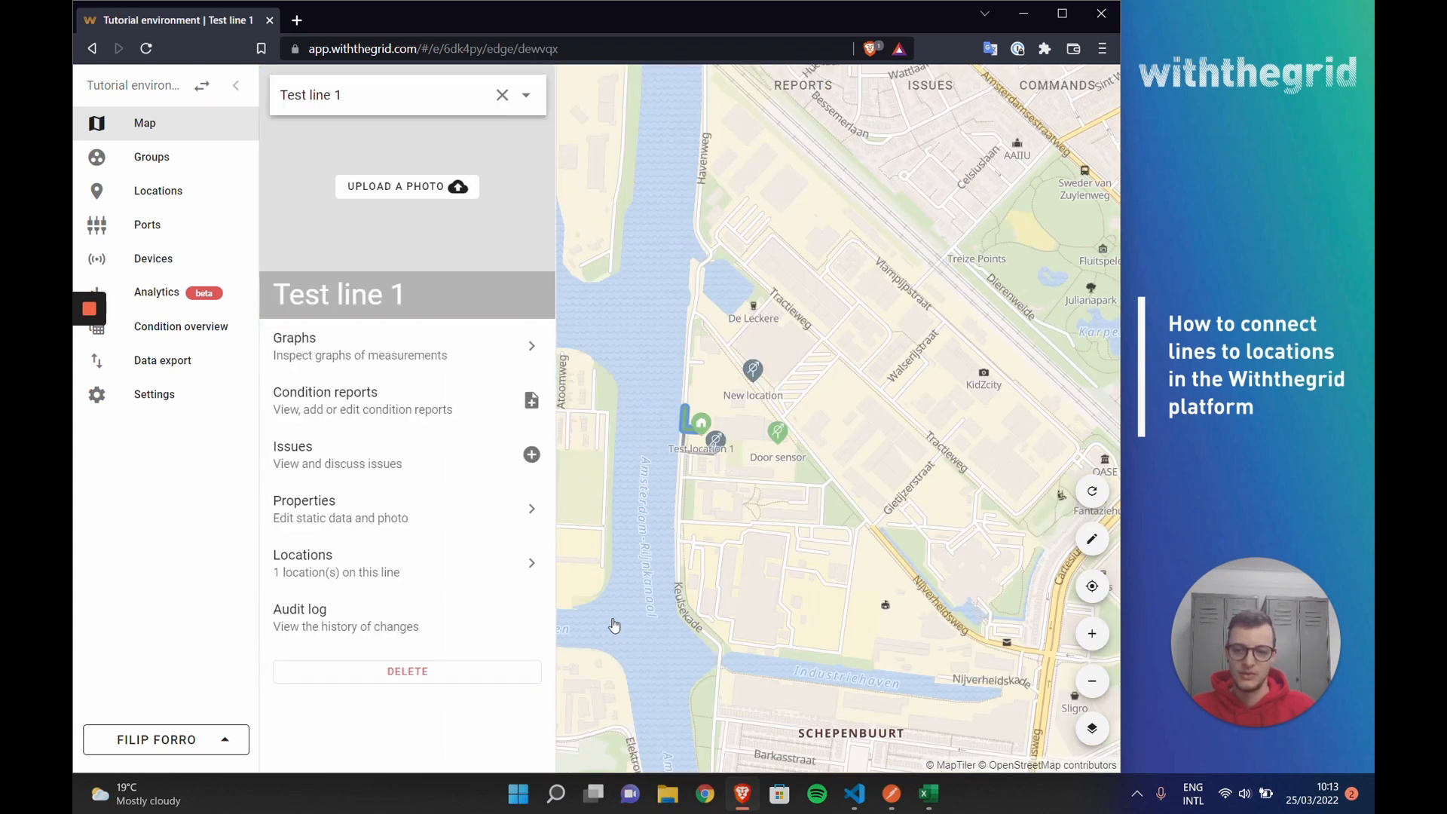
left_click(332, 583)
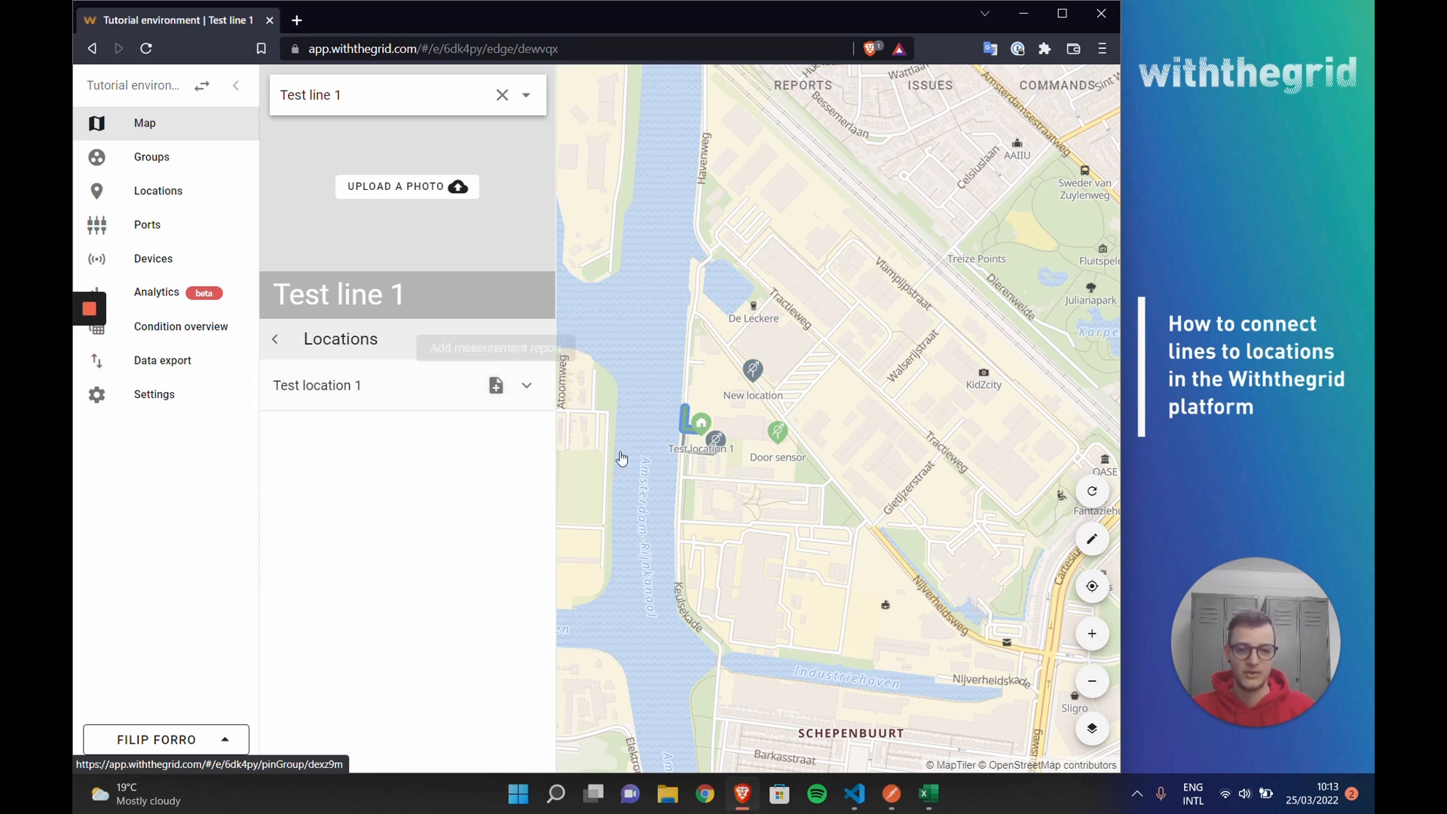
left_click(276, 339)
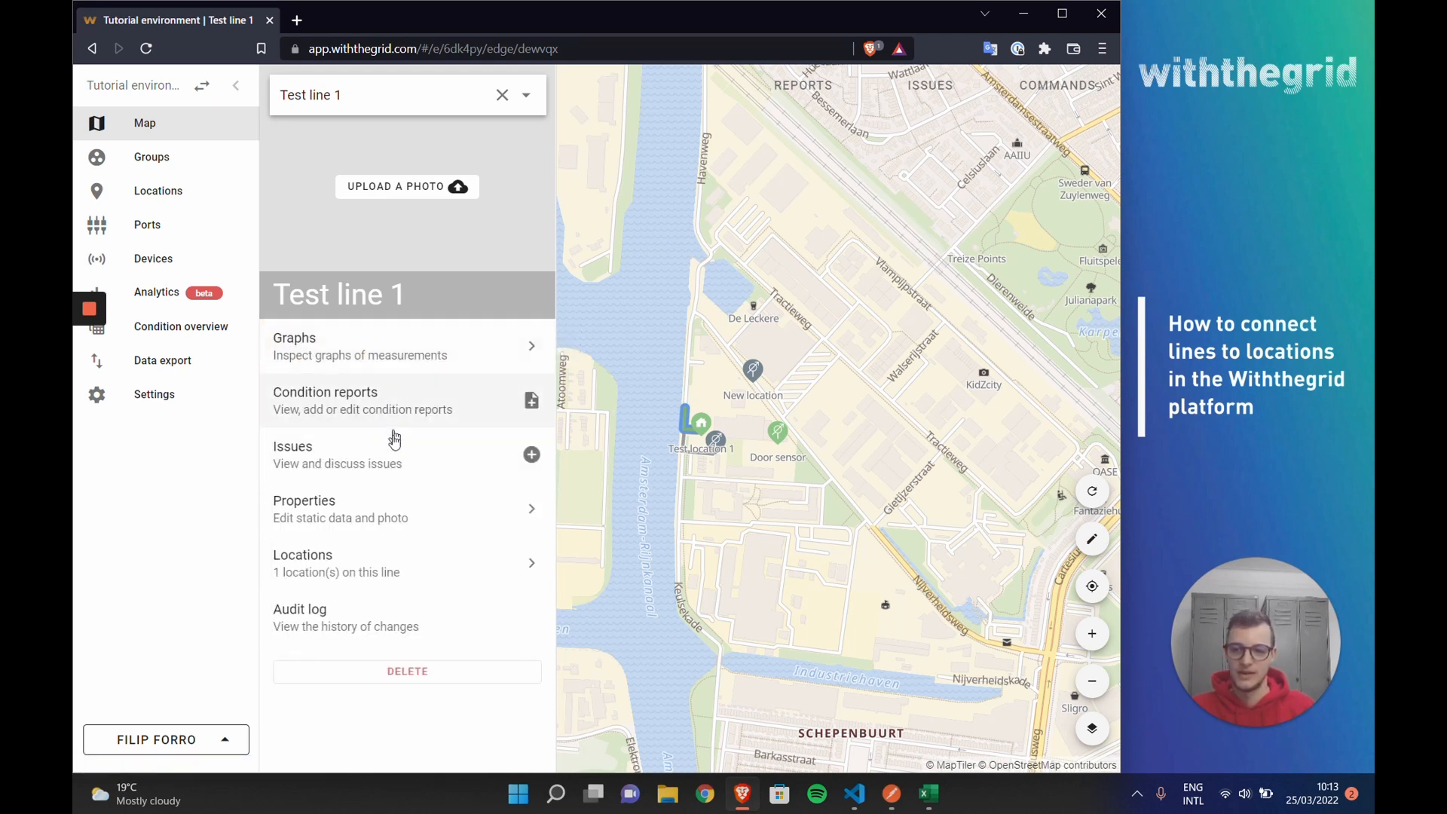
left_click(402, 573)
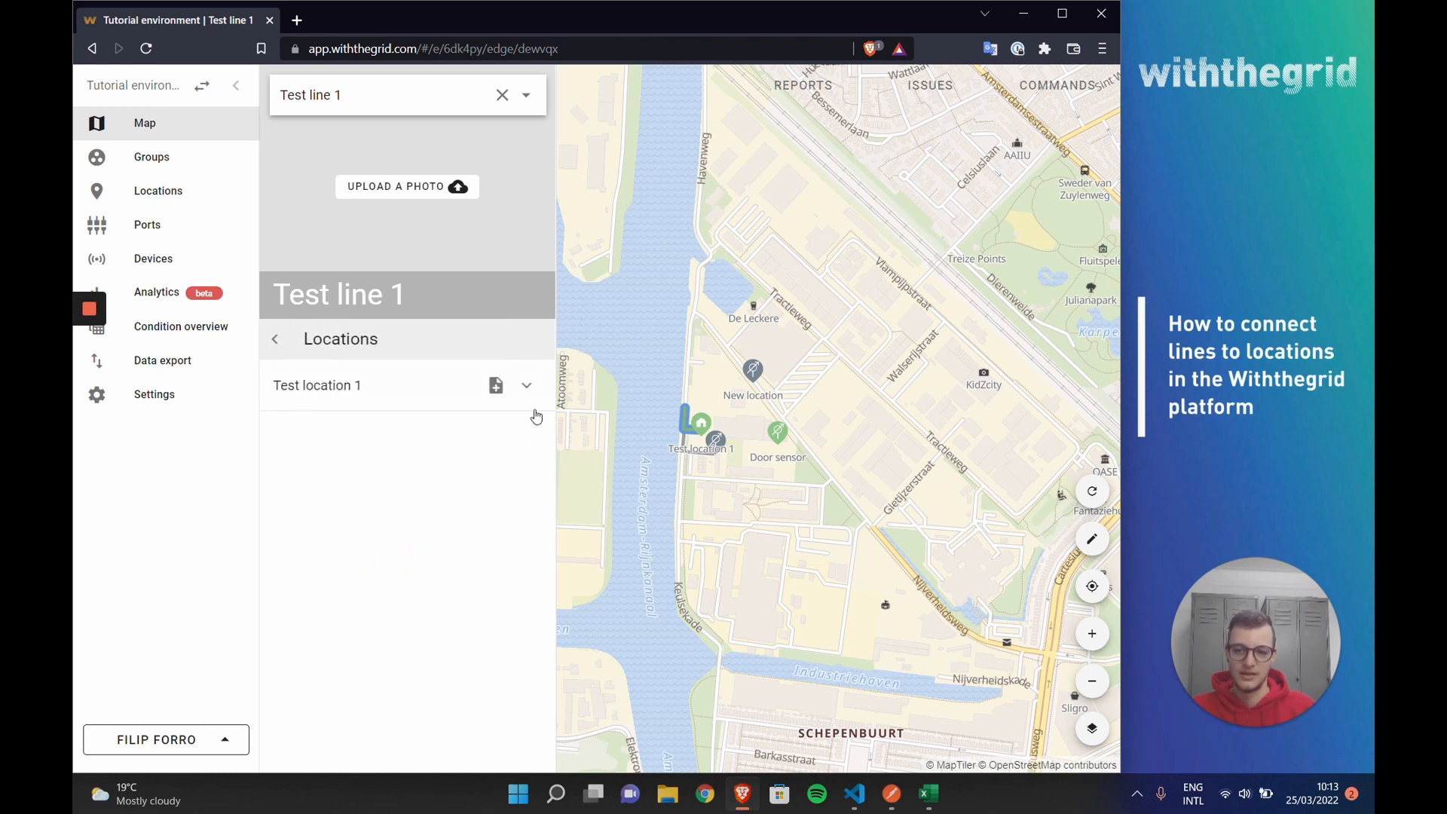
left_click(527, 386)
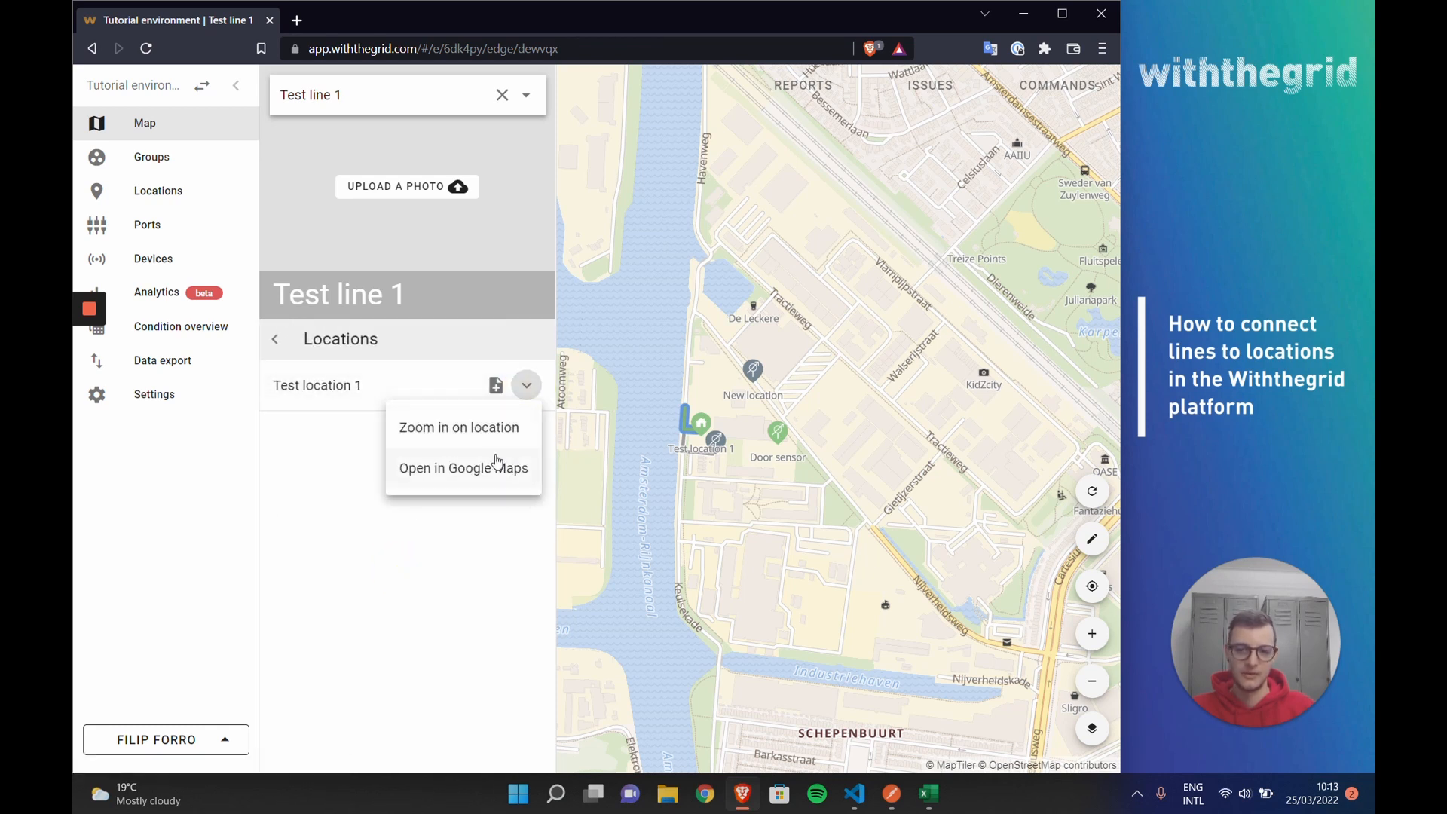
left_click(405, 527)
left_click(275, 340)
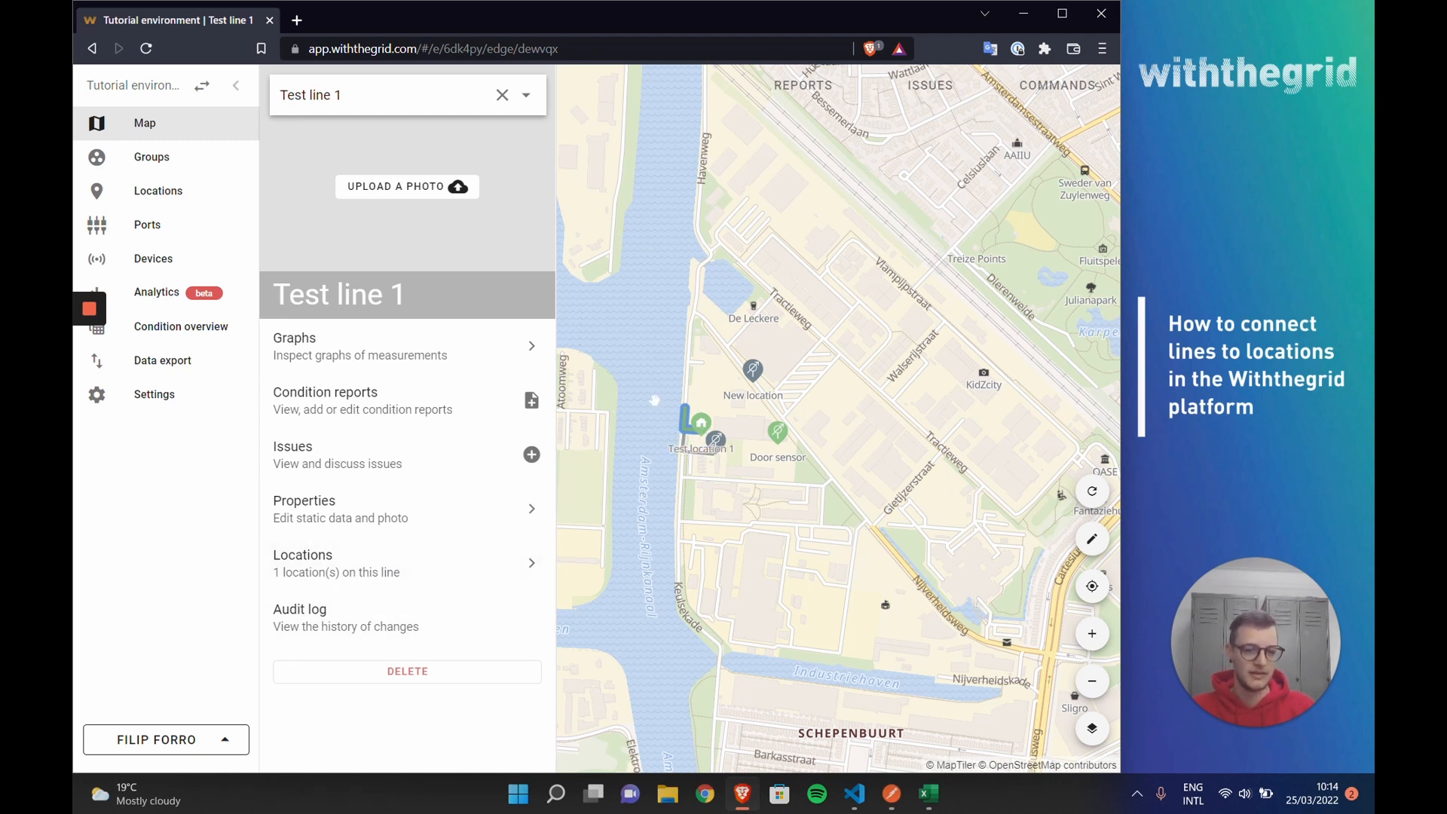
Step: Inspect the carbon dioxide, humidity and temperature graphs of Test line 1, and return to the map
left_click(389, 358)
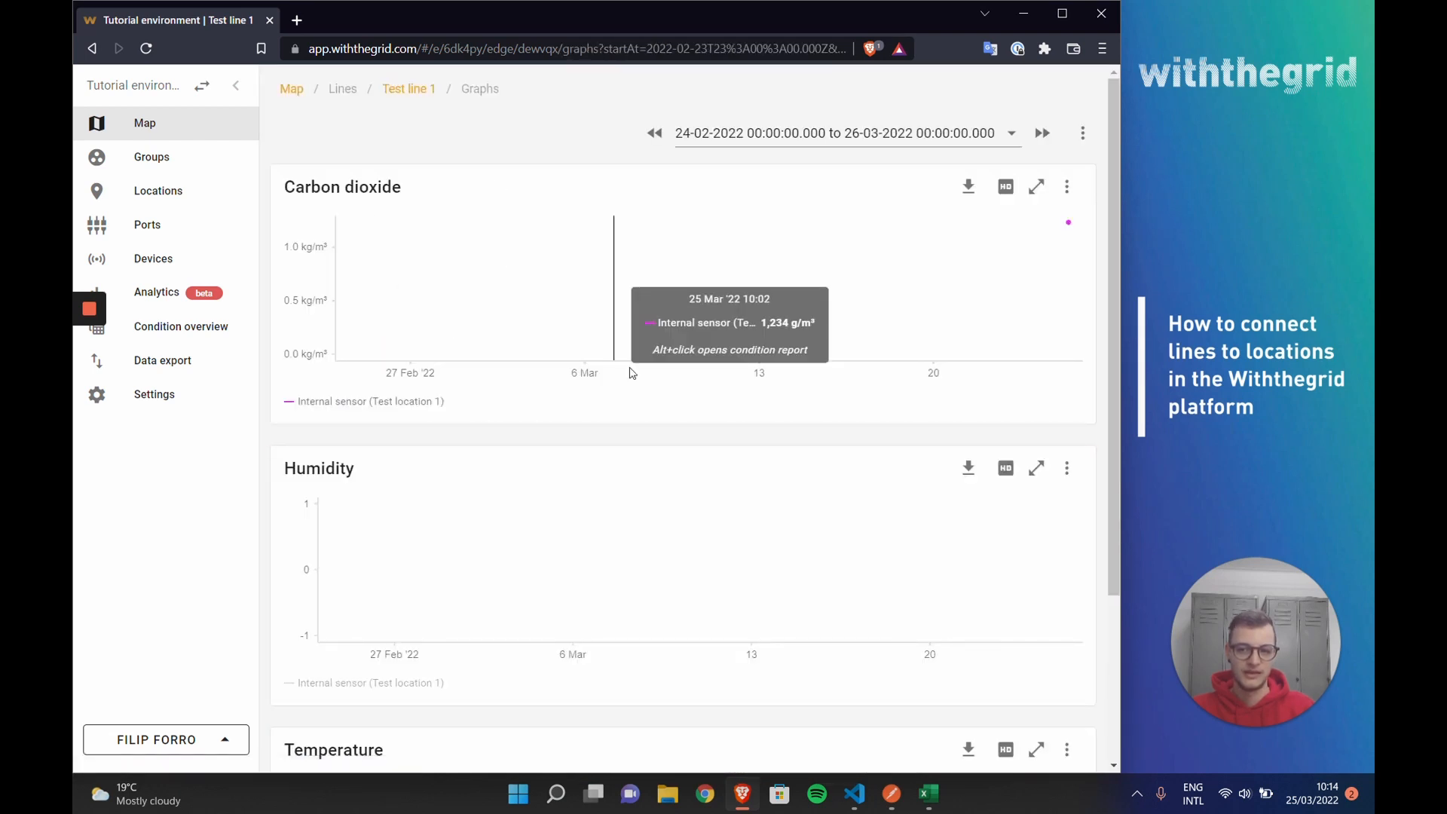
scroll(632, 373, "down", 3)
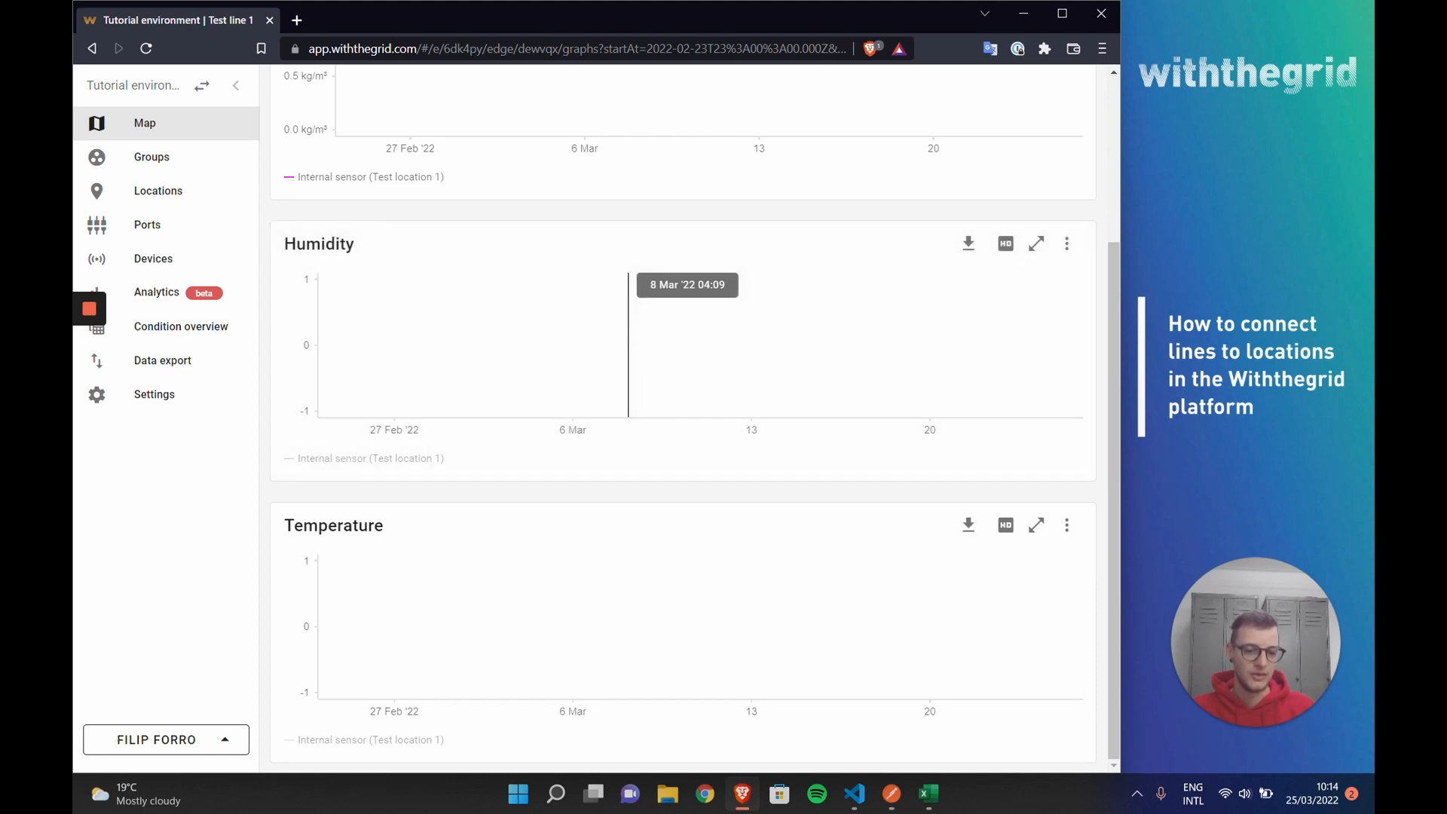
scroll(627, 362, "up", 3)
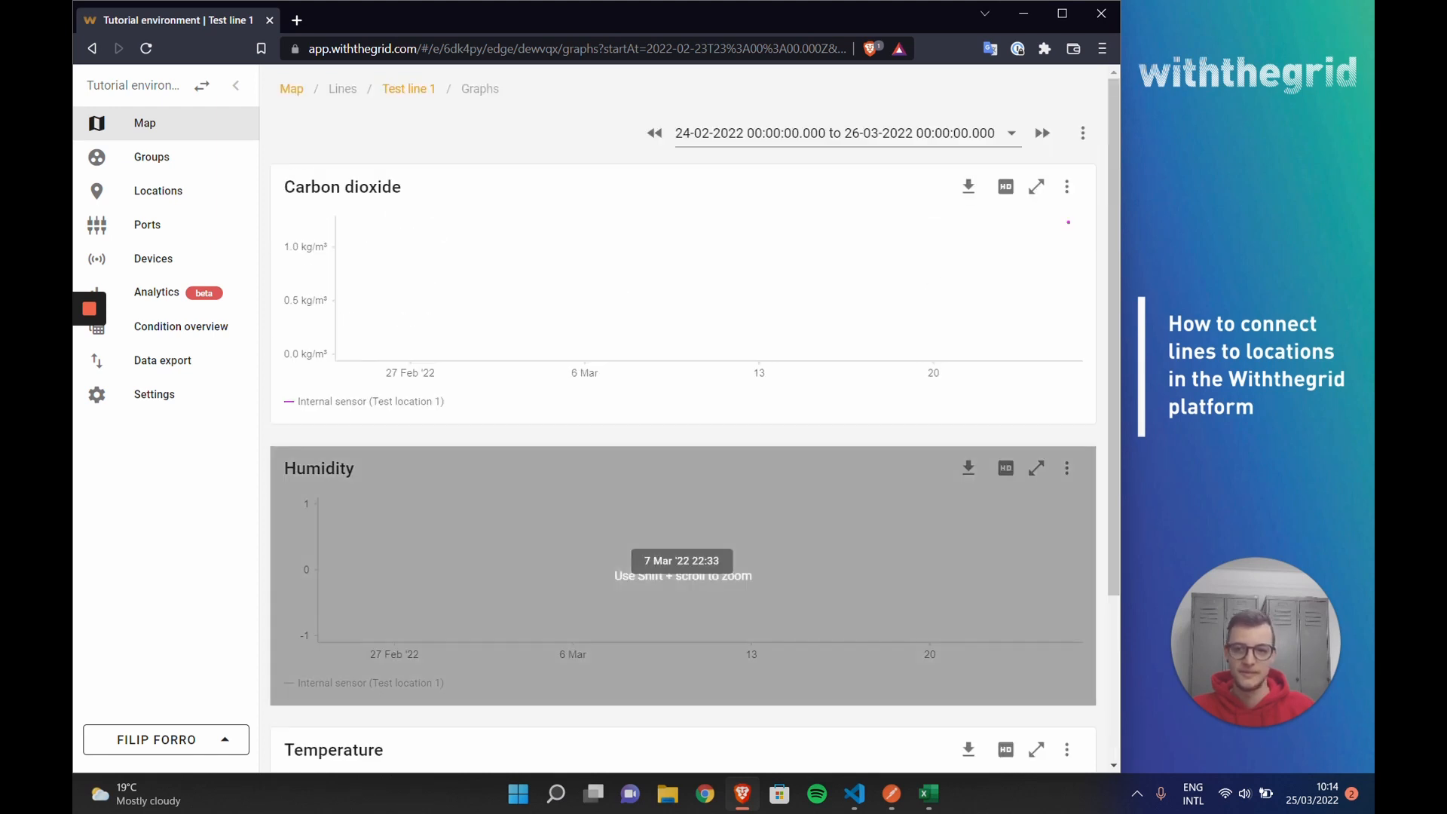
left_click(294, 89)
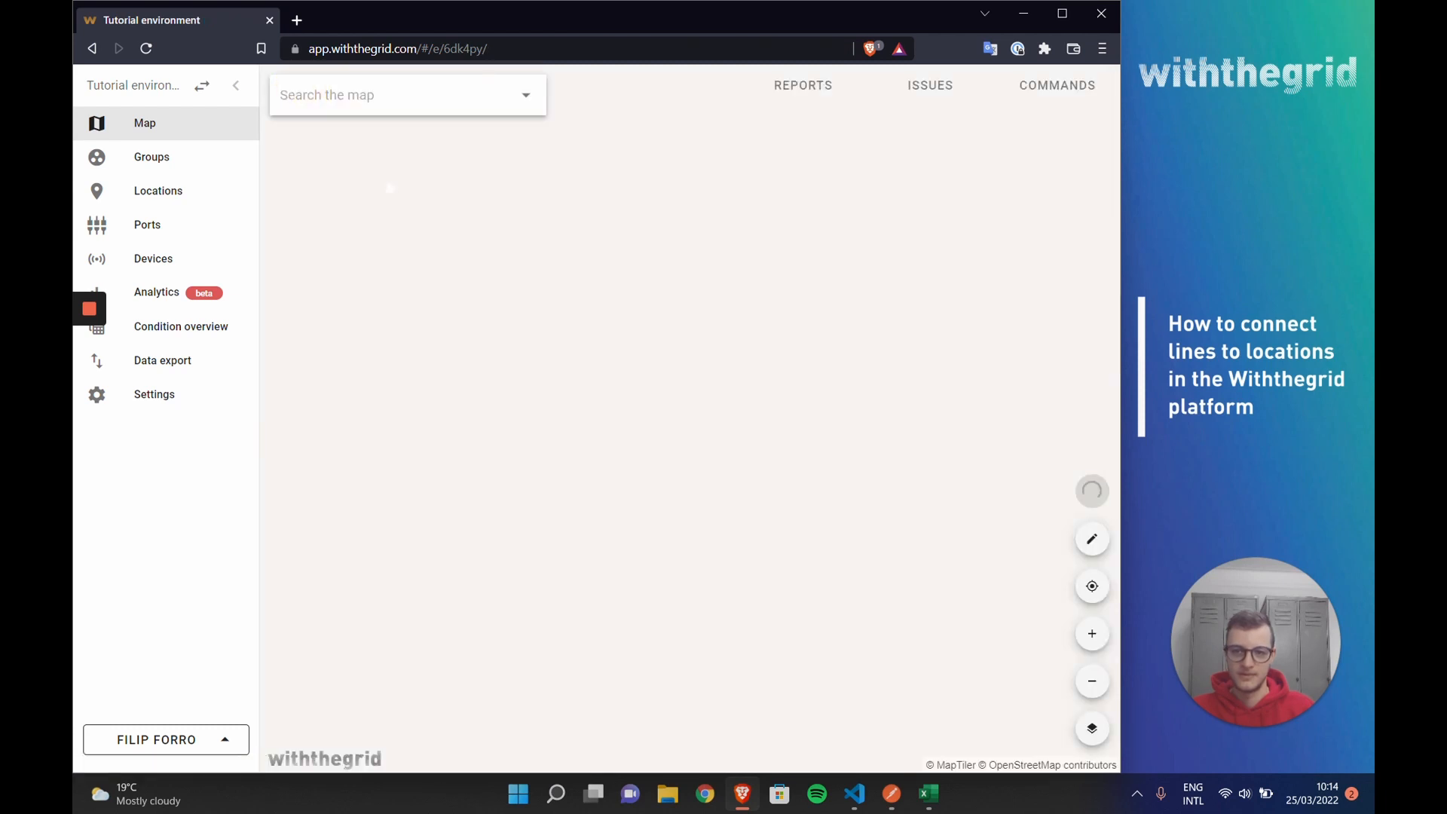
Step: Examine the measurement graphs of Test location 1, and leave them for the locations list
scroll(662, 525, "up", 1)
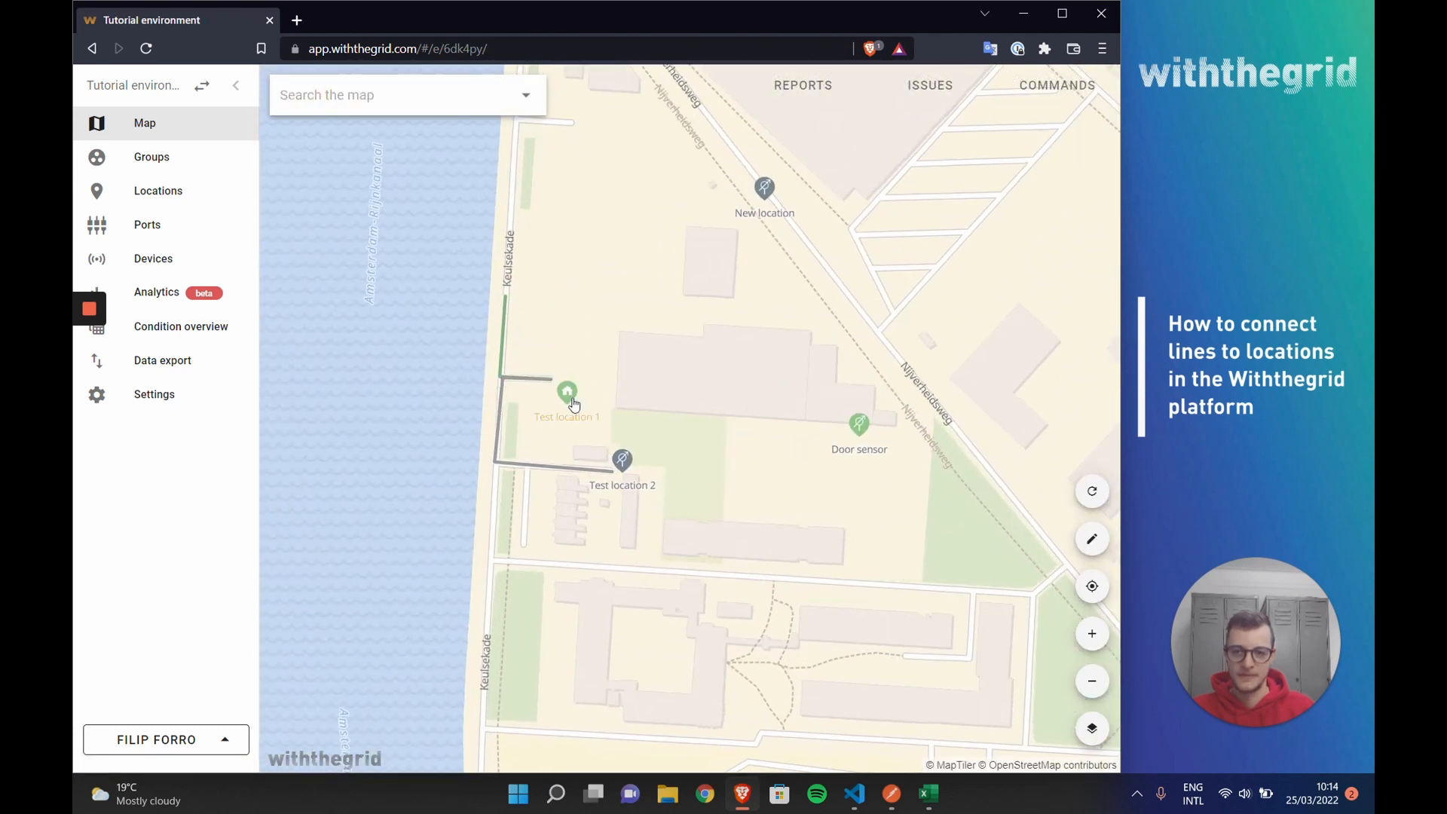
left_click(572, 401)
left_click(481, 349)
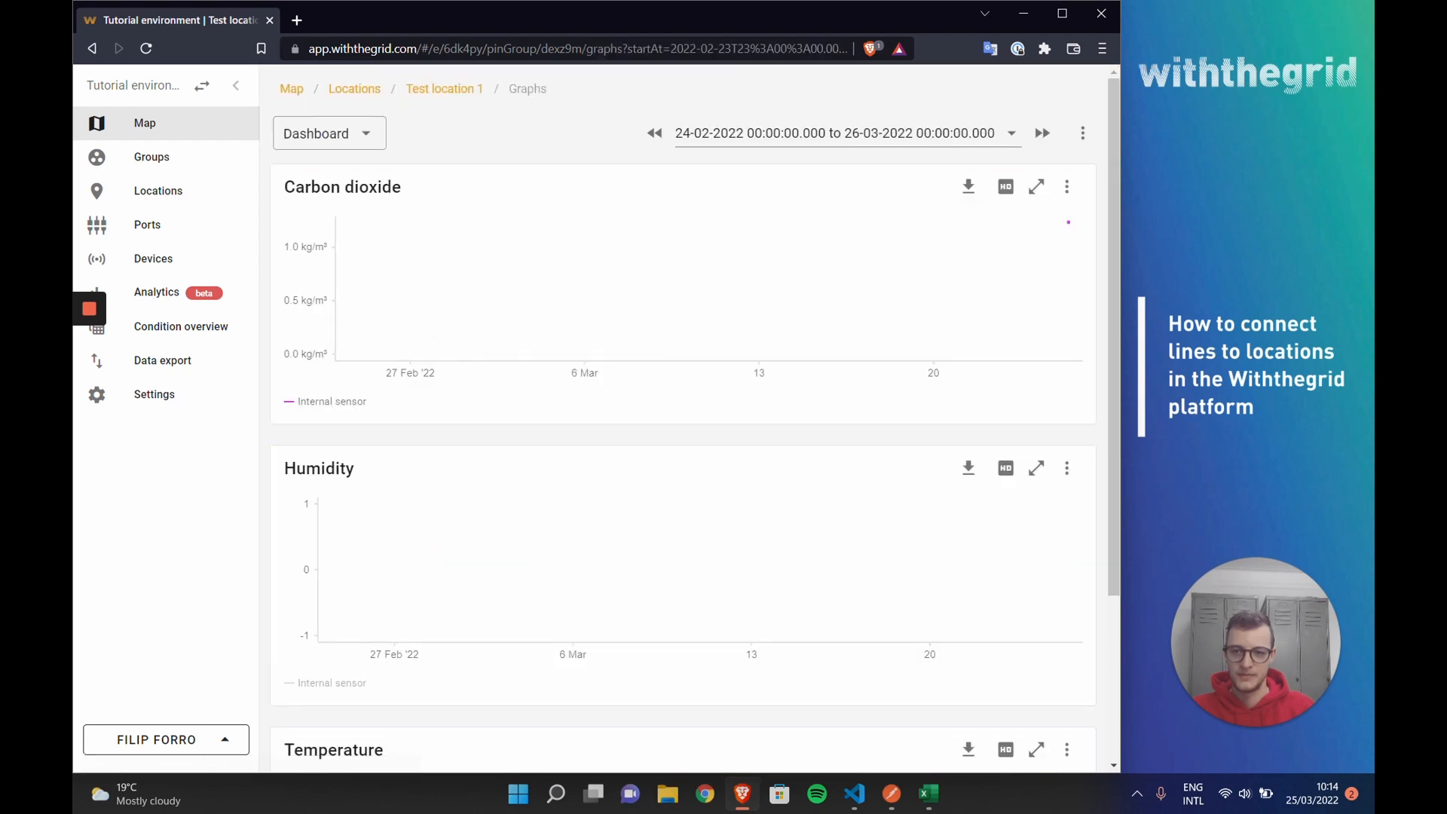
left_click_drag(282, 187, 397, 201)
left_click(396, 205)
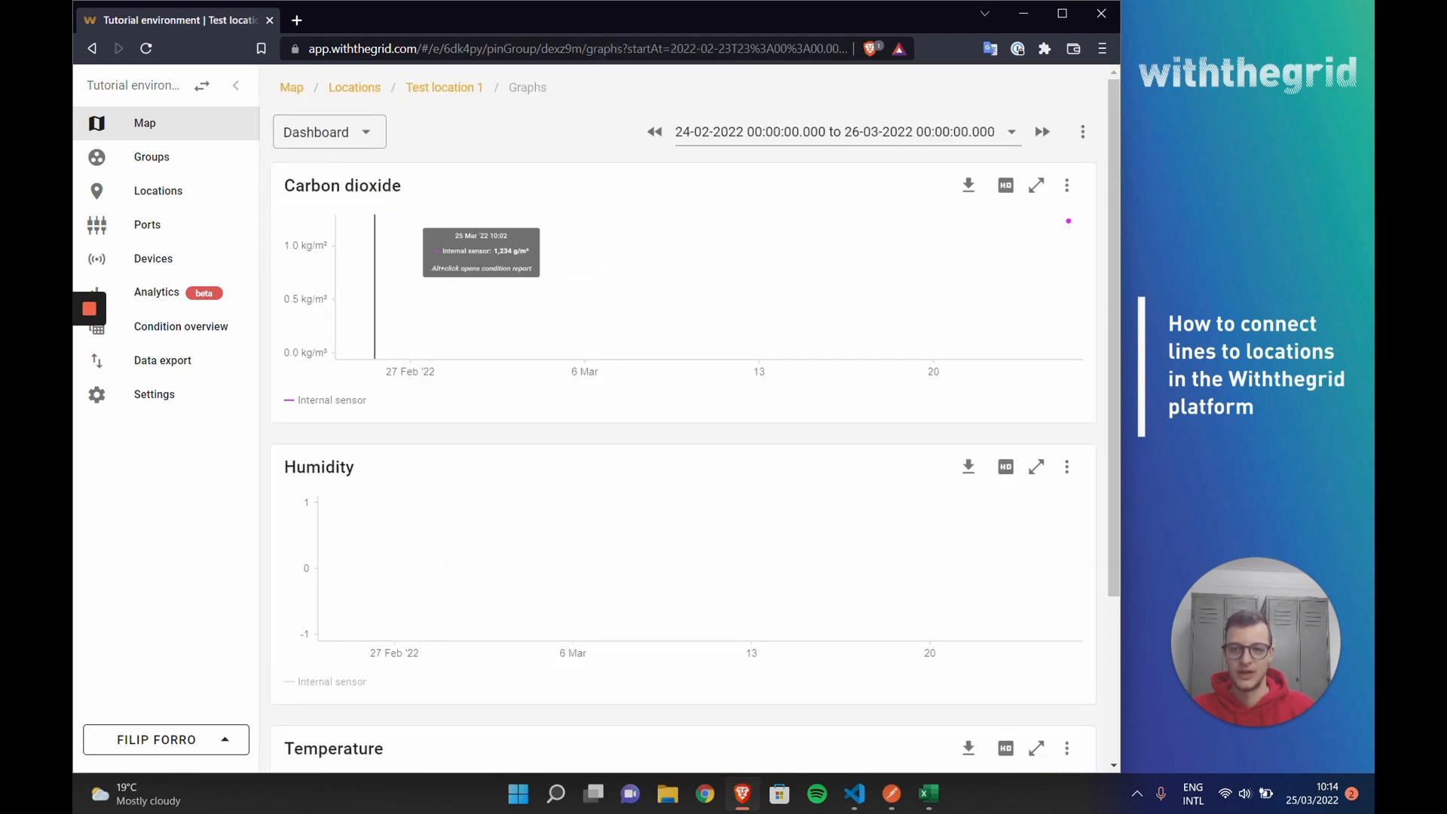
scroll(375, 245, "down", 3)
scroll(375, 246, "up", 3)
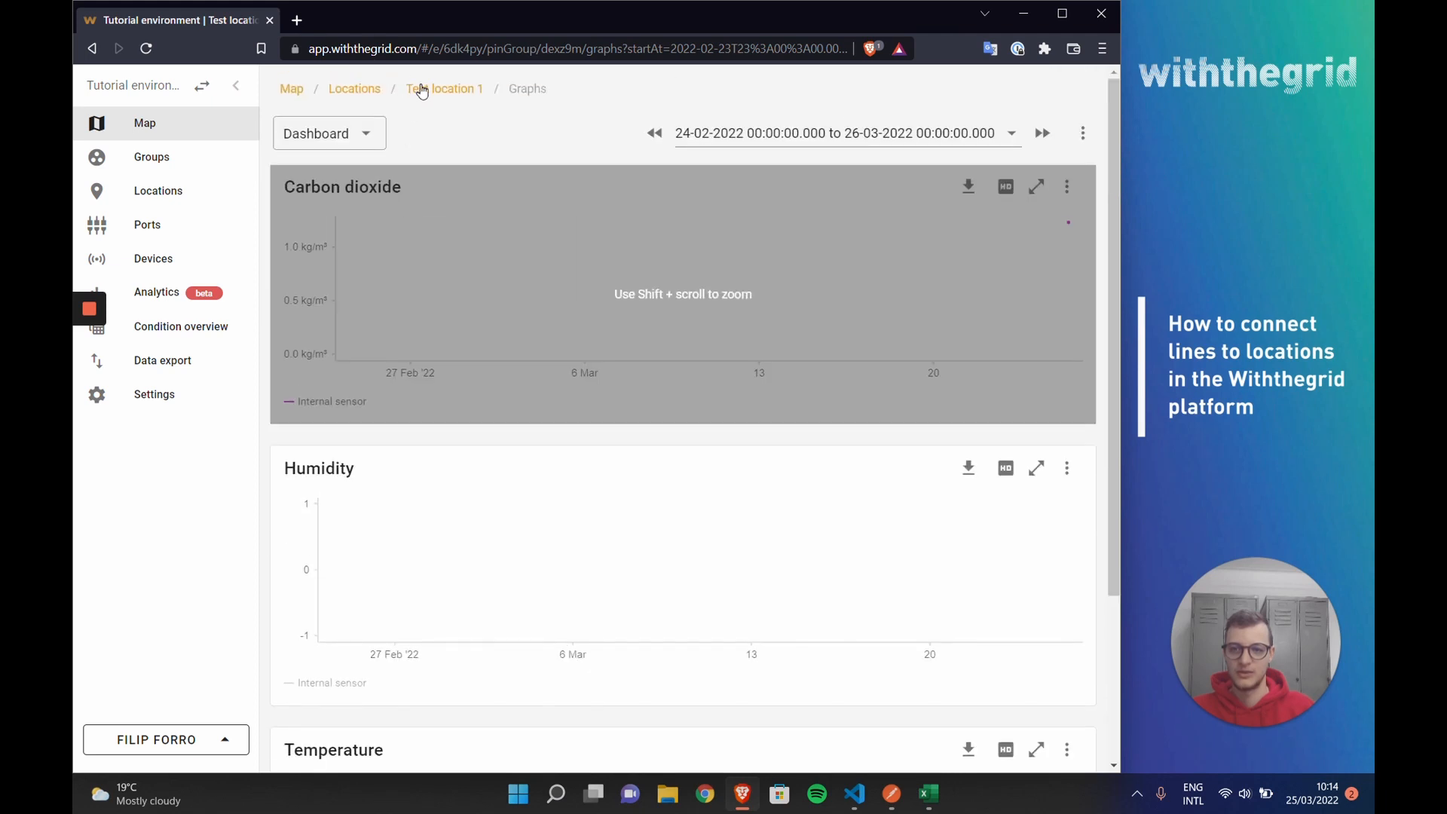
left_click(367, 96)
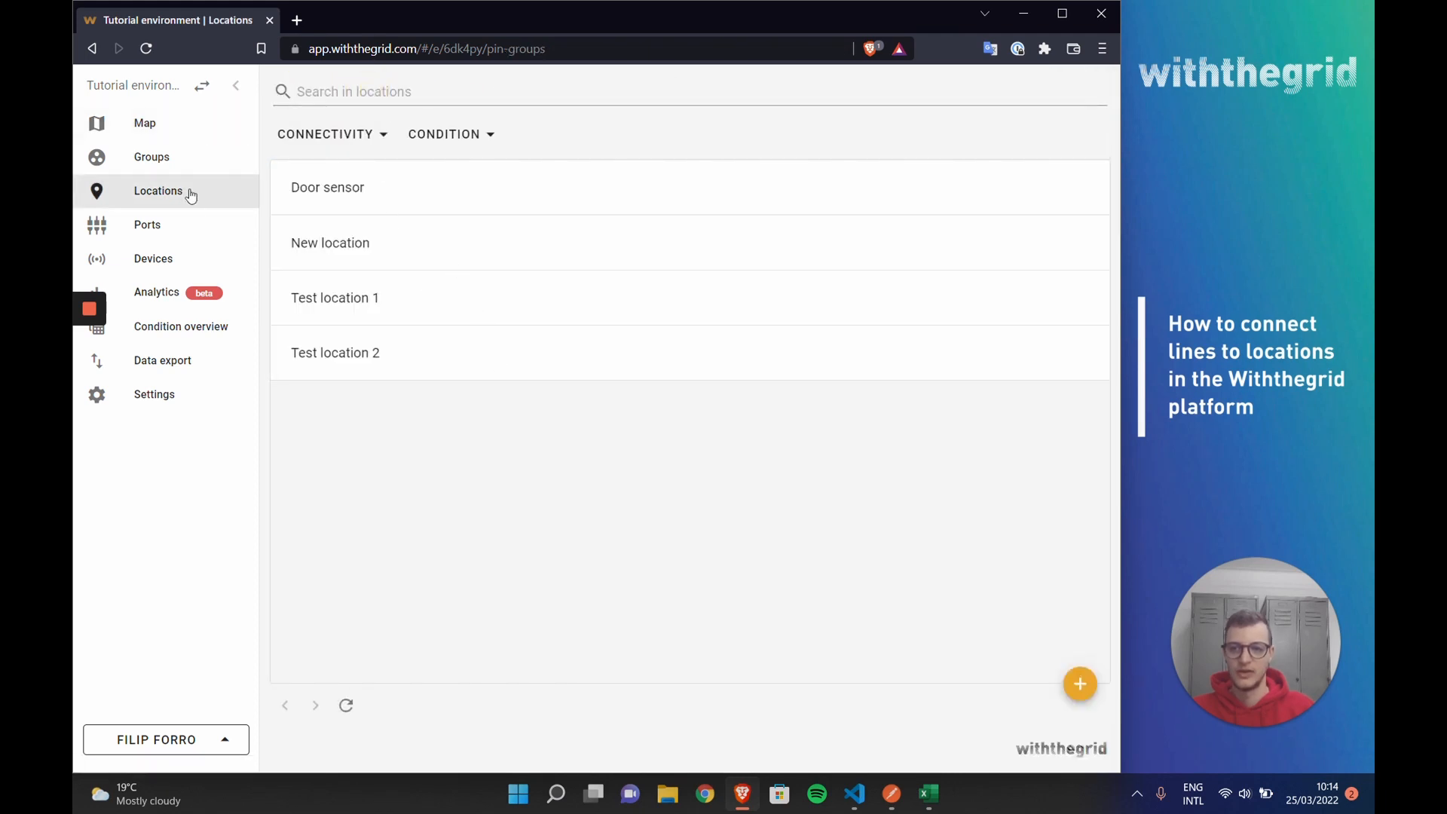
Step: Return to the map and view the measurement graphs of Test line 2
left_click(167, 134)
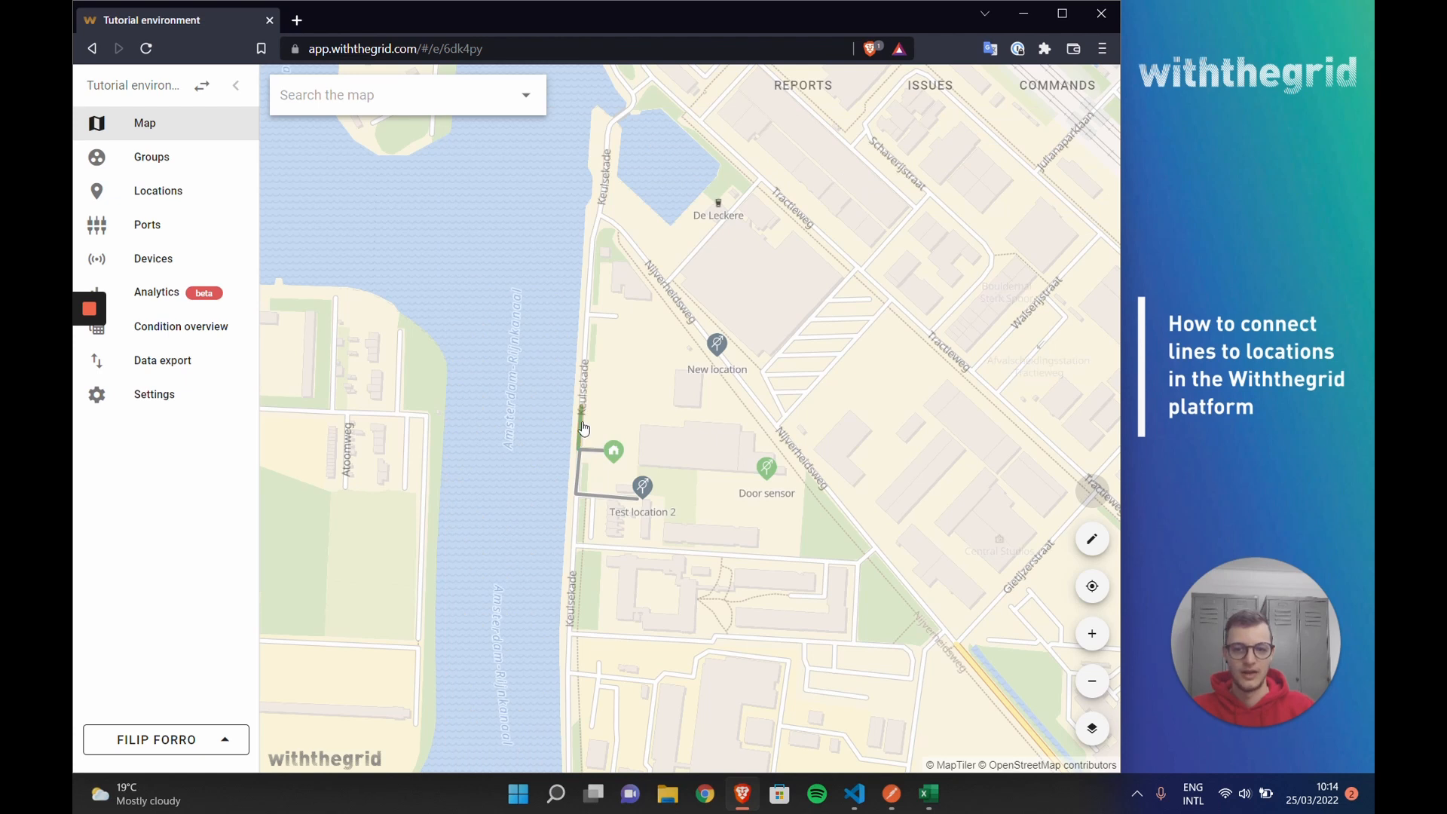
left_click(578, 490)
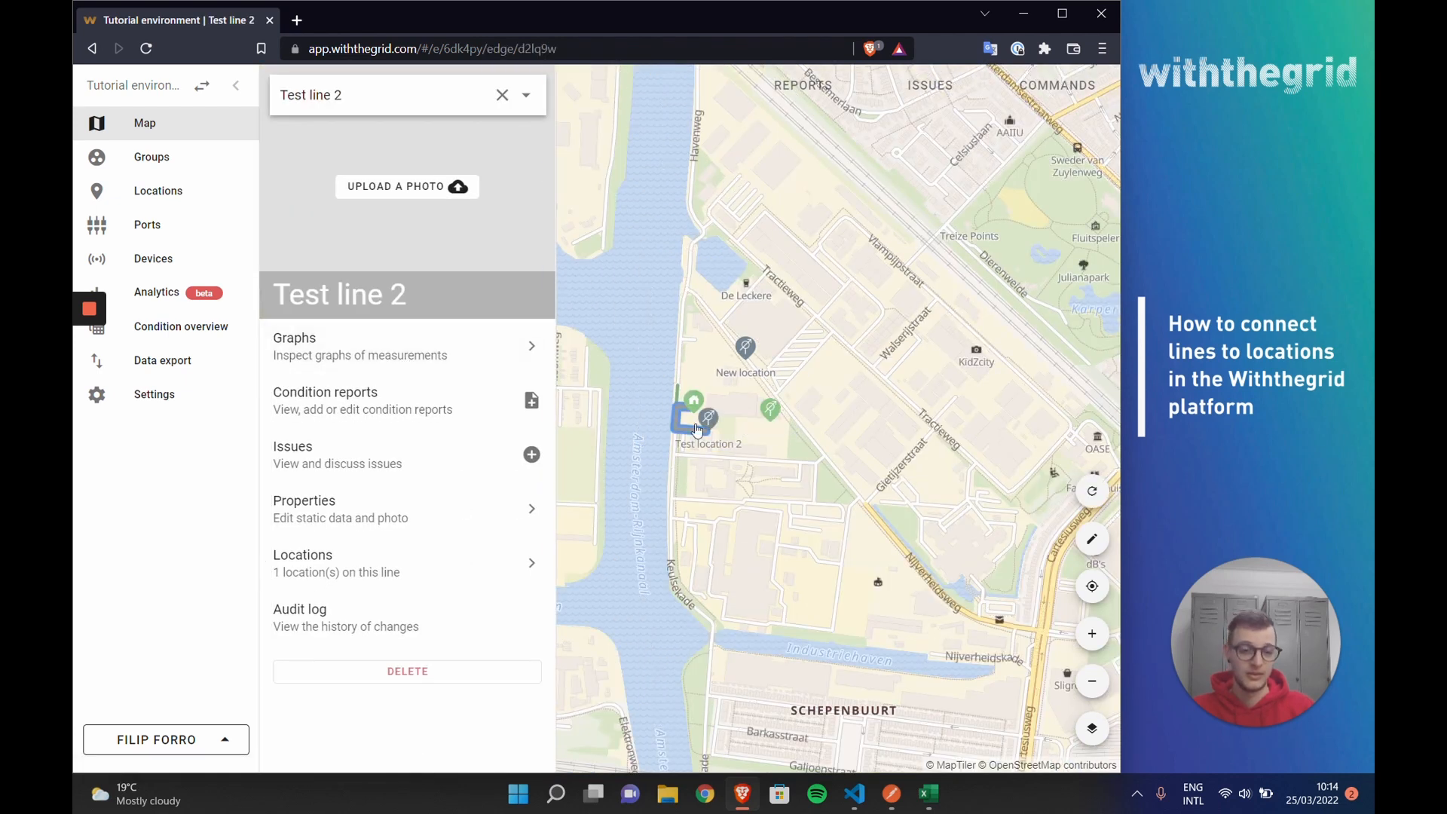
left_click(452, 354)
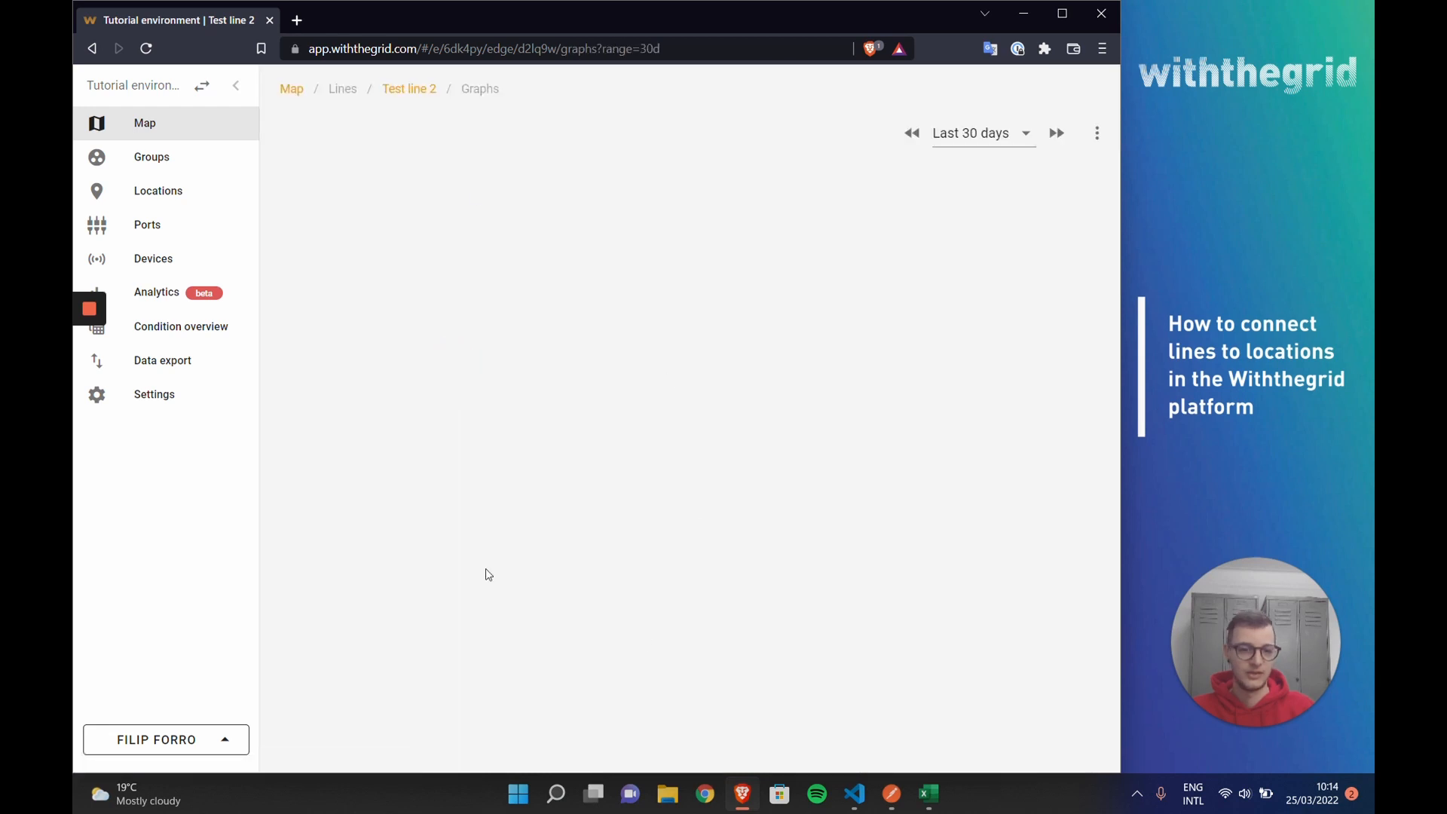